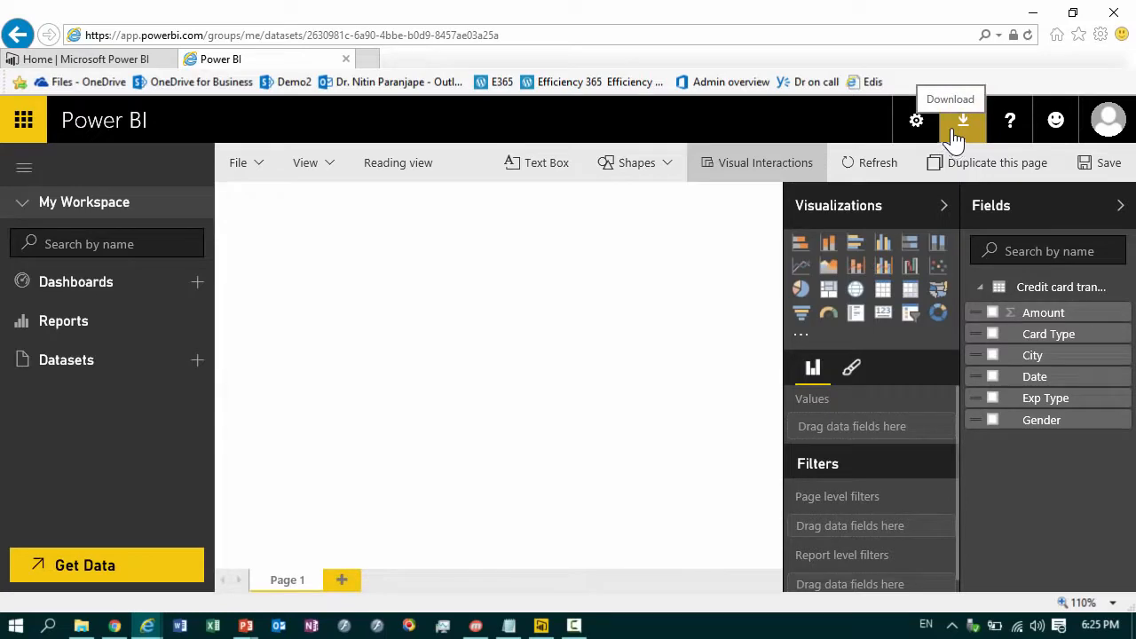
Switch to Power BI Desktop and close its start screen to reach the blank report
{"action": "left_click", "coordinate": [954, 133]}
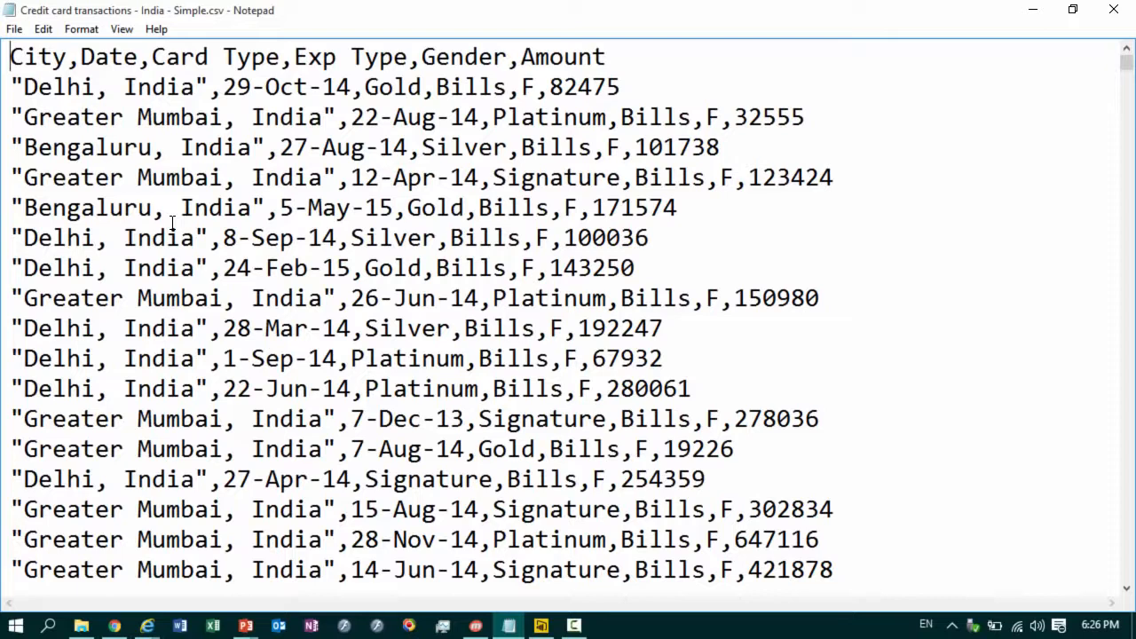
{"action": "left_click", "coordinate": [552, 627]}
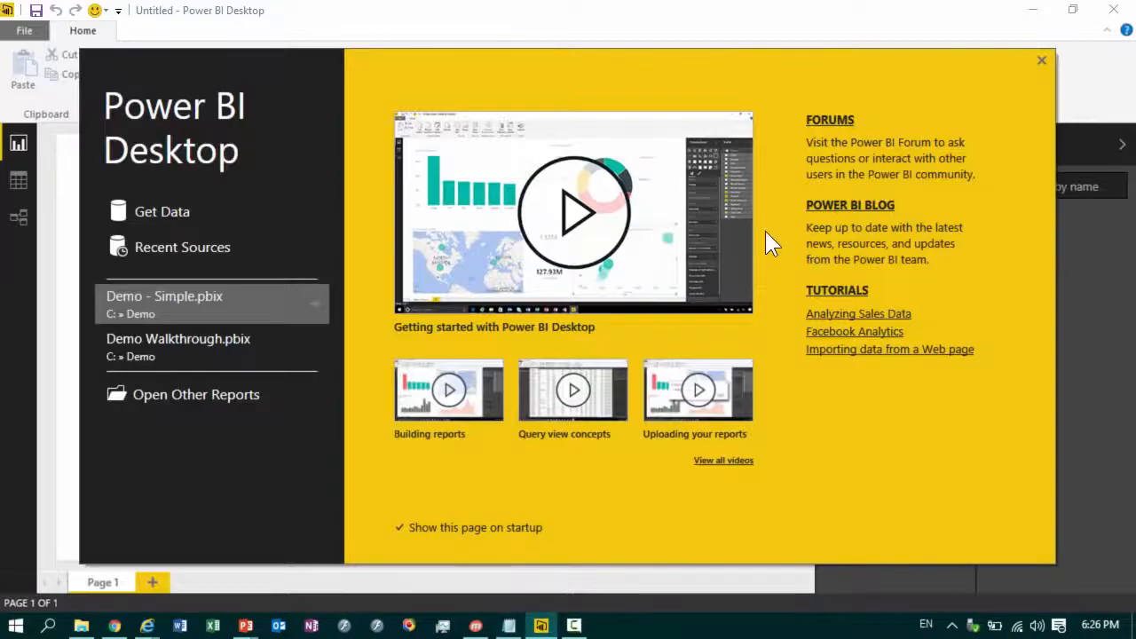
{"action": "left_click", "coordinate": [1039, 60]}
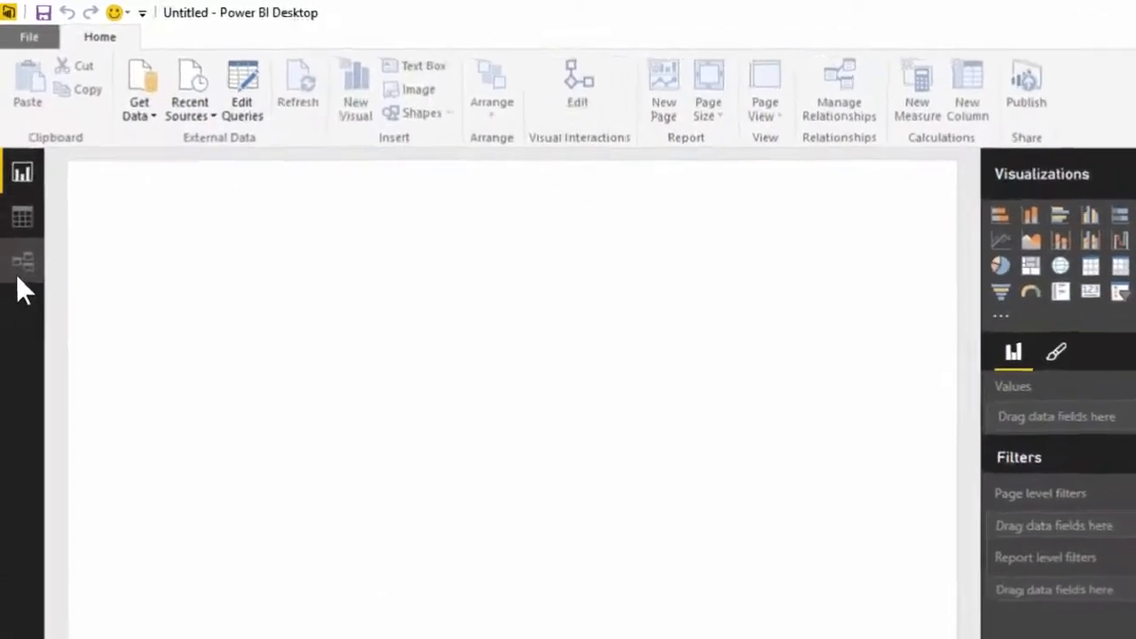
Import the CSV file "Credit card transactions - India - Simple.csv" and load it into the report
{"action": "left_click", "coordinate": [197, 144]}
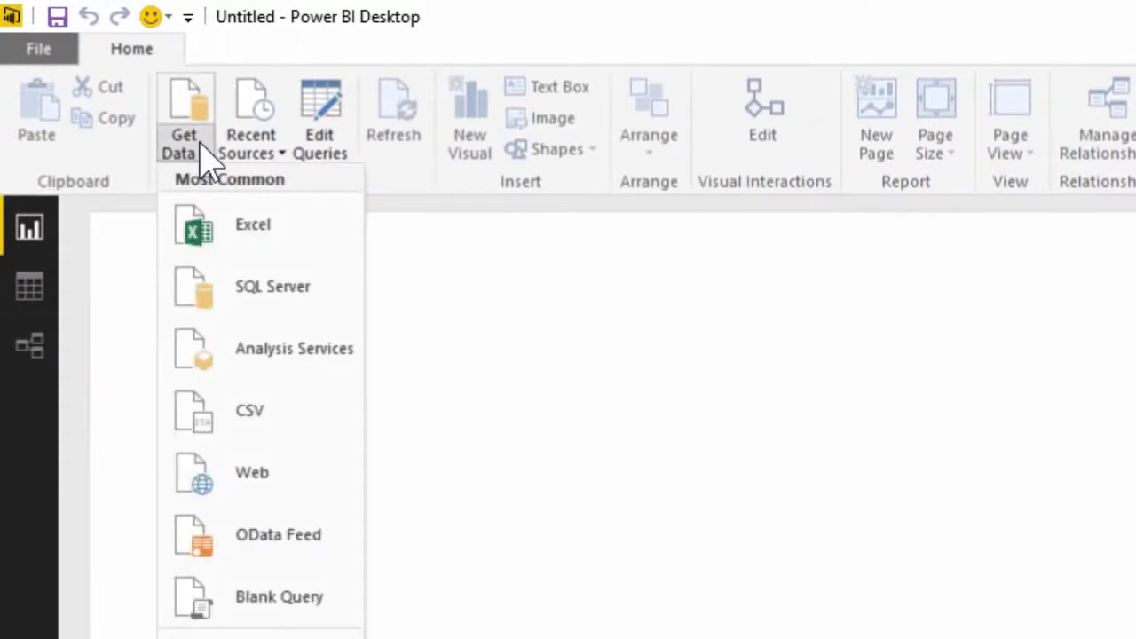
{"action": "left_click", "coordinate": [262, 410]}
{"action": "double_click", "coordinate": [730, 201]}
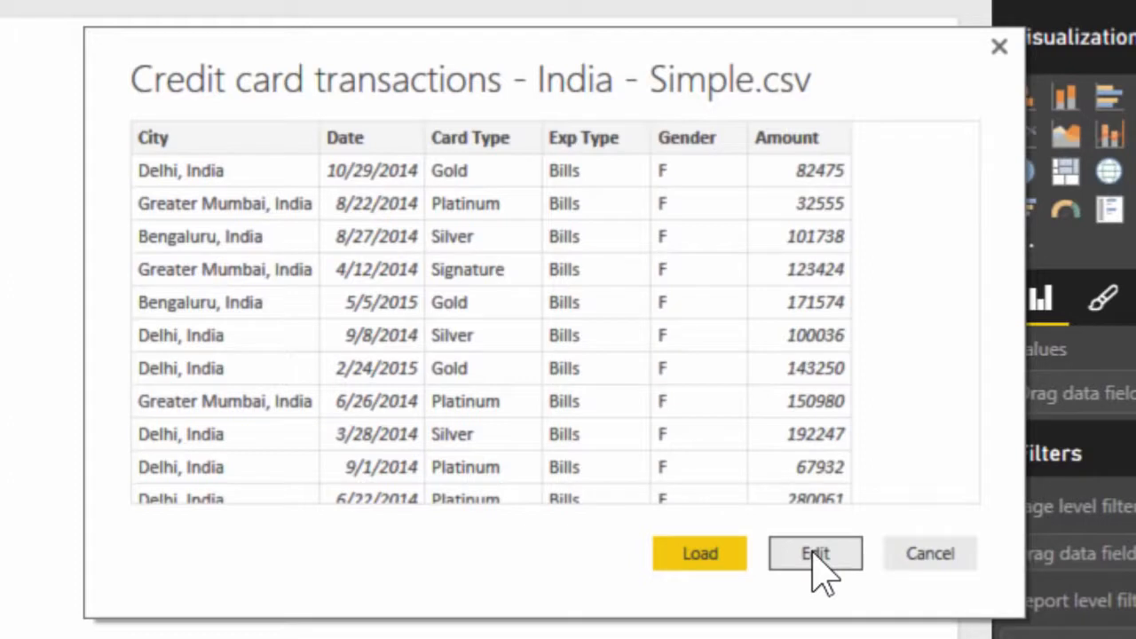
{"action": "left_click", "coordinate": [700, 553]}
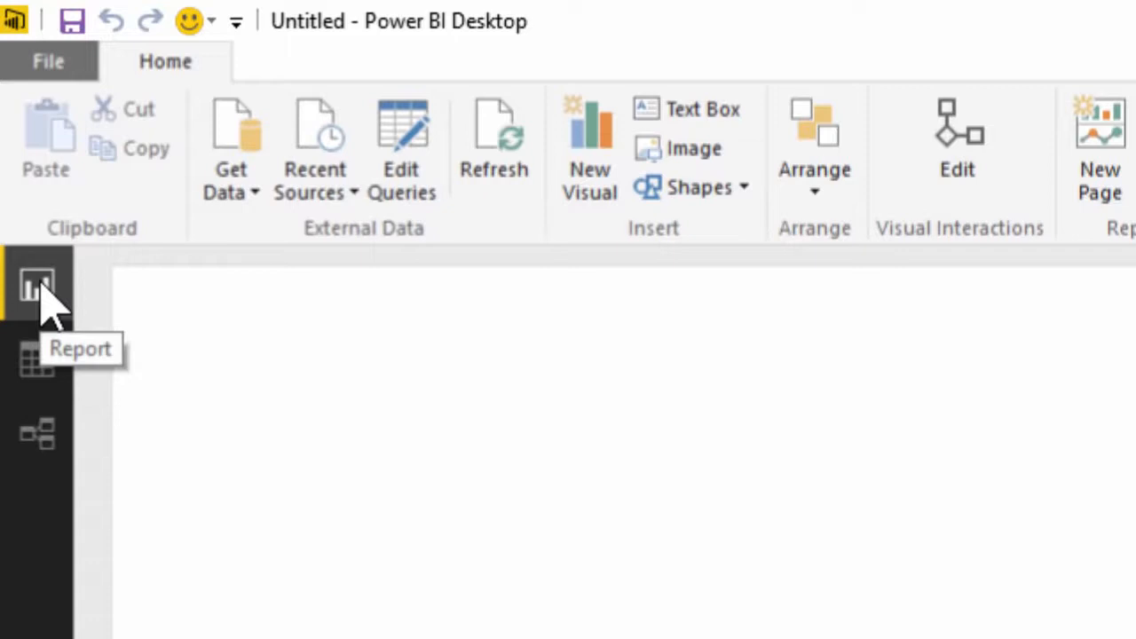
Examine the imported table's rows and the relationships diagram, and return to the report canvas
{"action": "left_click", "coordinate": [39, 373]}
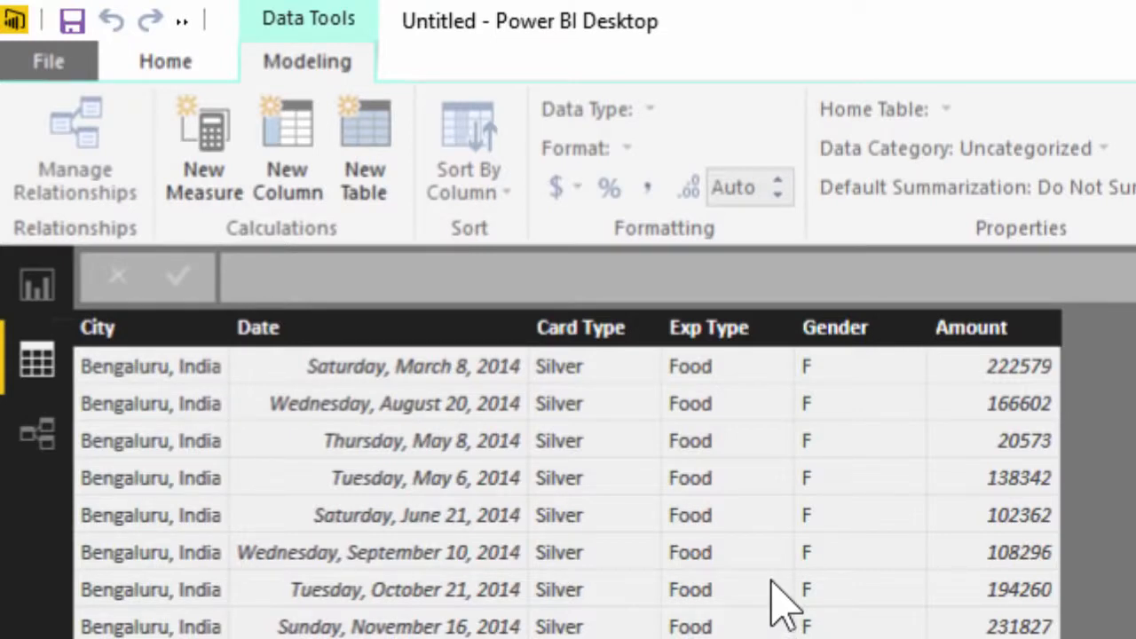
{"action": "left_click", "coordinate": [35, 451]}
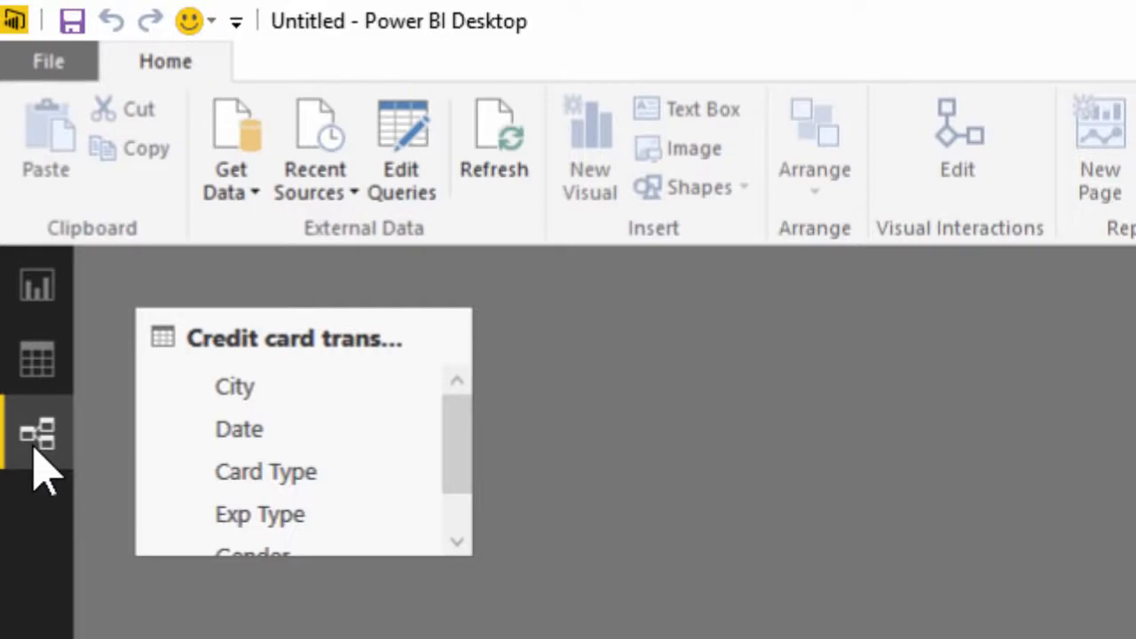
{"action": "left_click", "coordinate": [51, 297]}
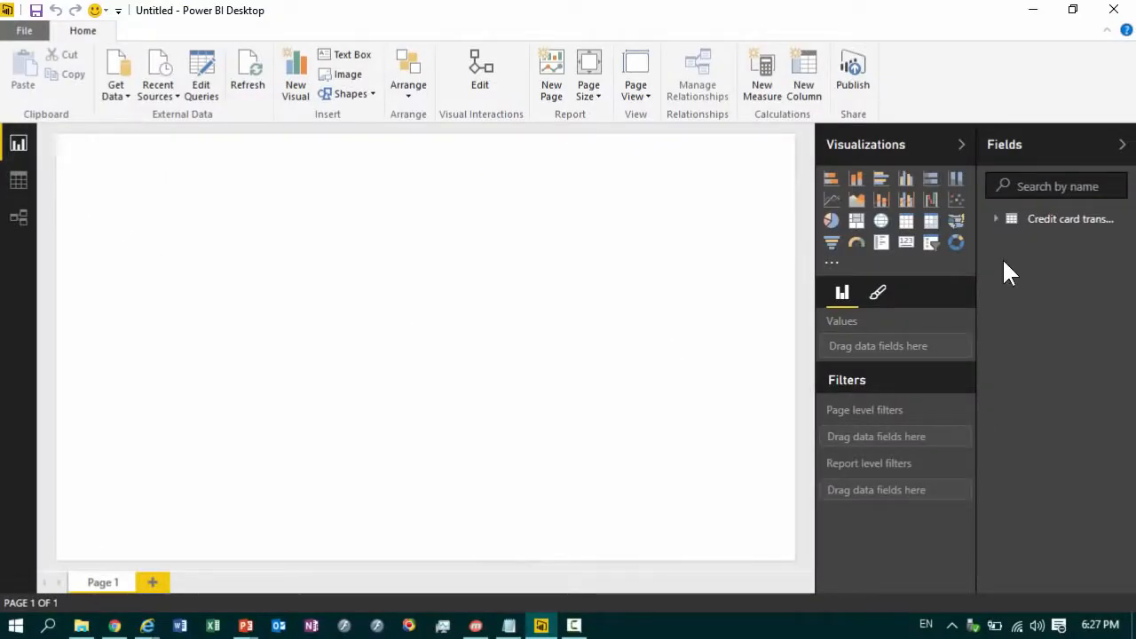
Create a stacked bar chart of Amount by Card Type on the blank page and adjust its height
{"action": "left_click", "coordinate": [1003, 220]}
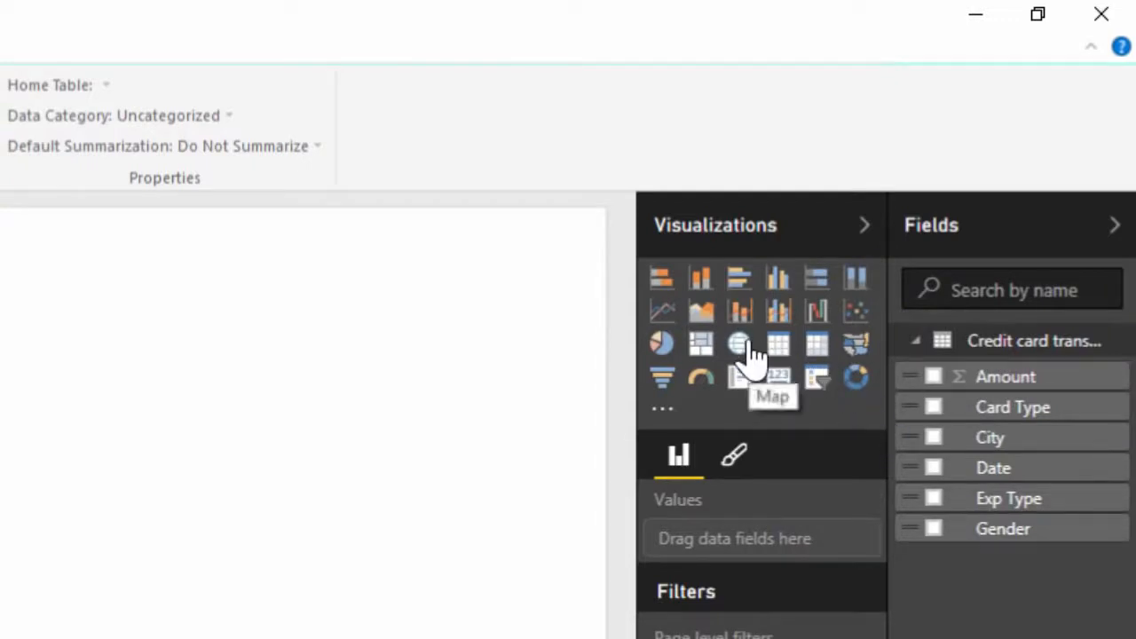
{"action": "left_click", "coordinate": [933, 407]}
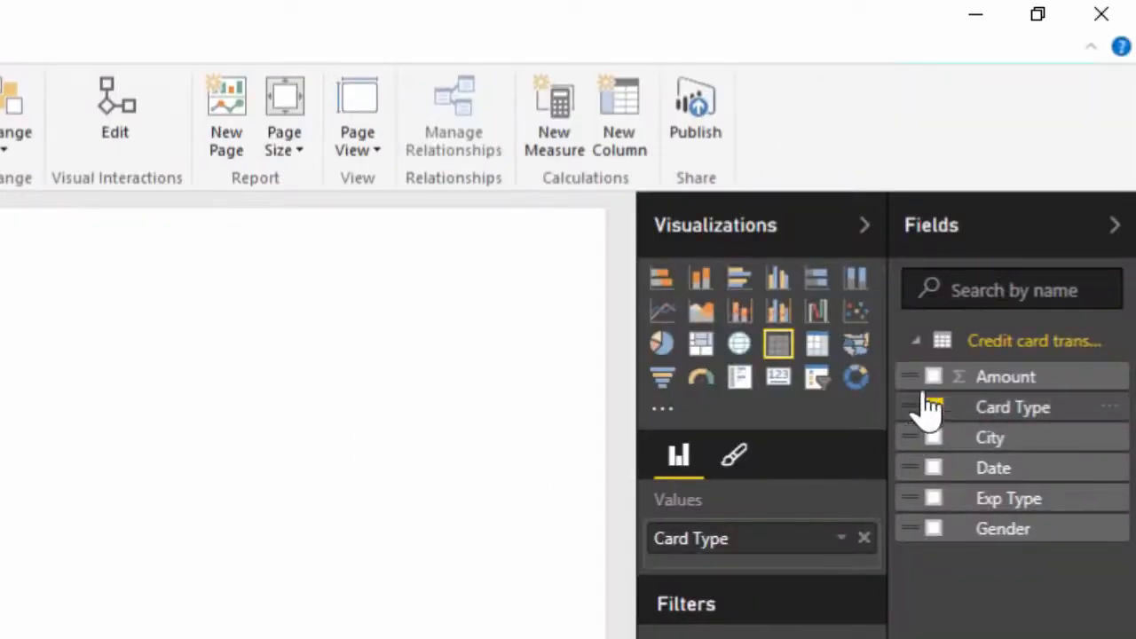
{"action": "left_click", "coordinate": [936, 379]}
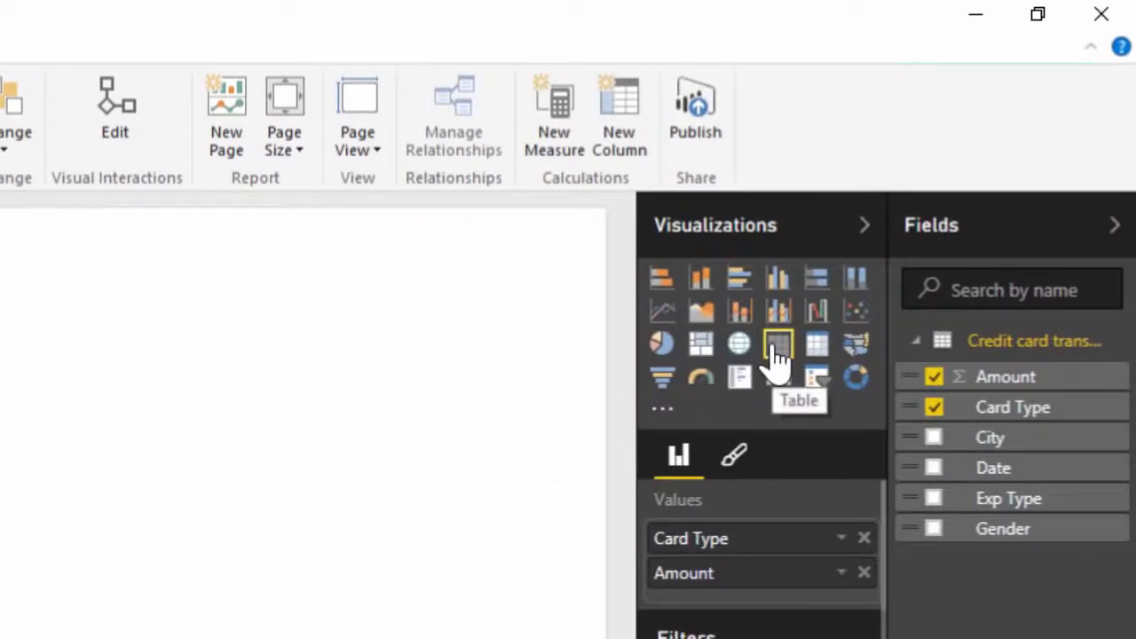
{"action": "left_click", "coordinate": [662, 284]}
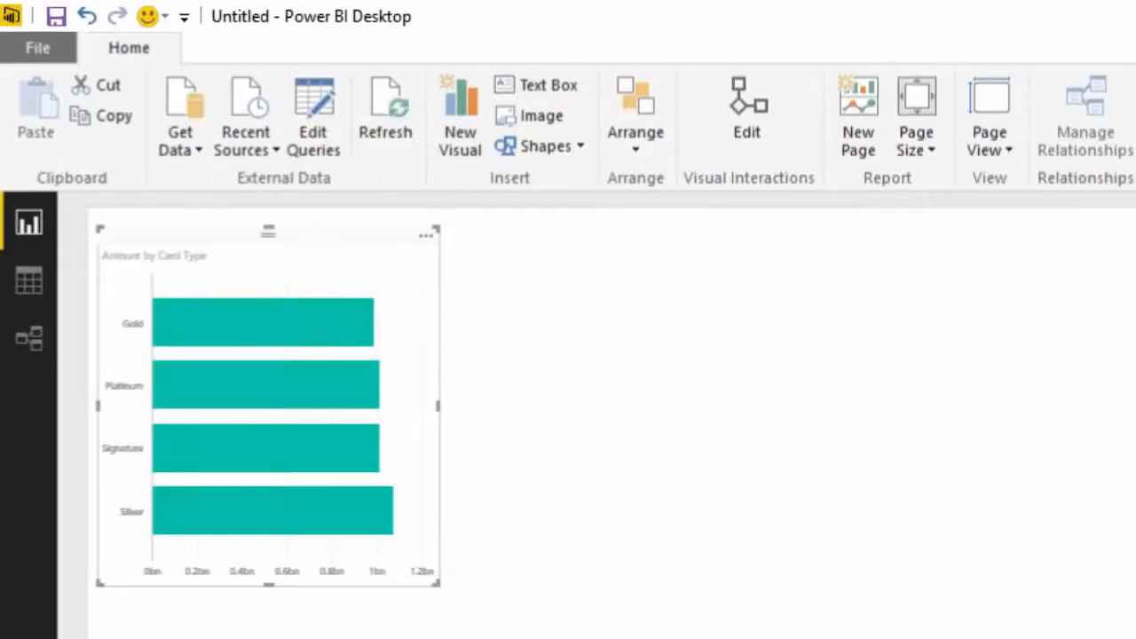
{"action": "left_click_drag", "start_coordinate": [269, 585], "coordinate": [269, 536]}
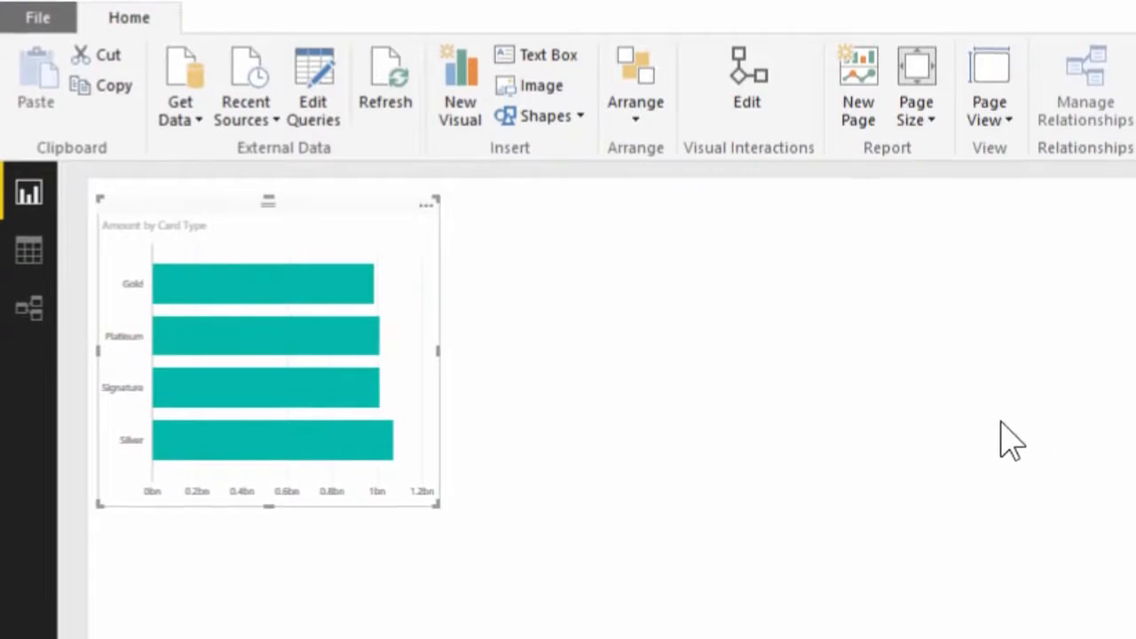
Add a visual of Amount by Exp Type below the bar chart, trying a pie chart before settling on a treemap
{"action": "left_click", "coordinate": [641, 67]}
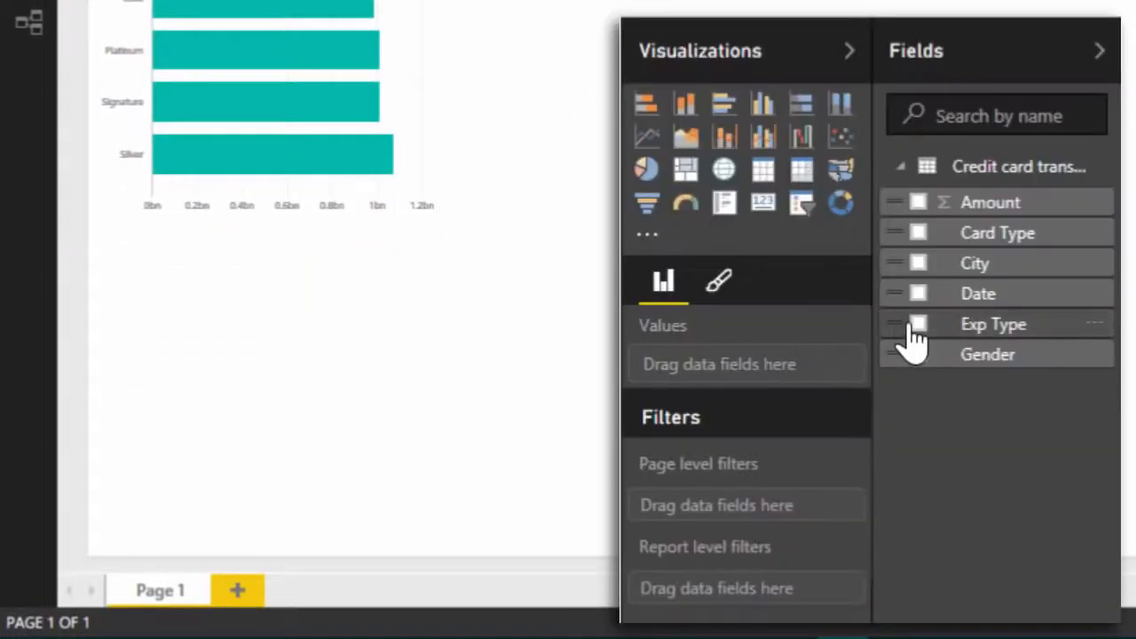
{"action": "left_click", "coordinate": [918, 326]}
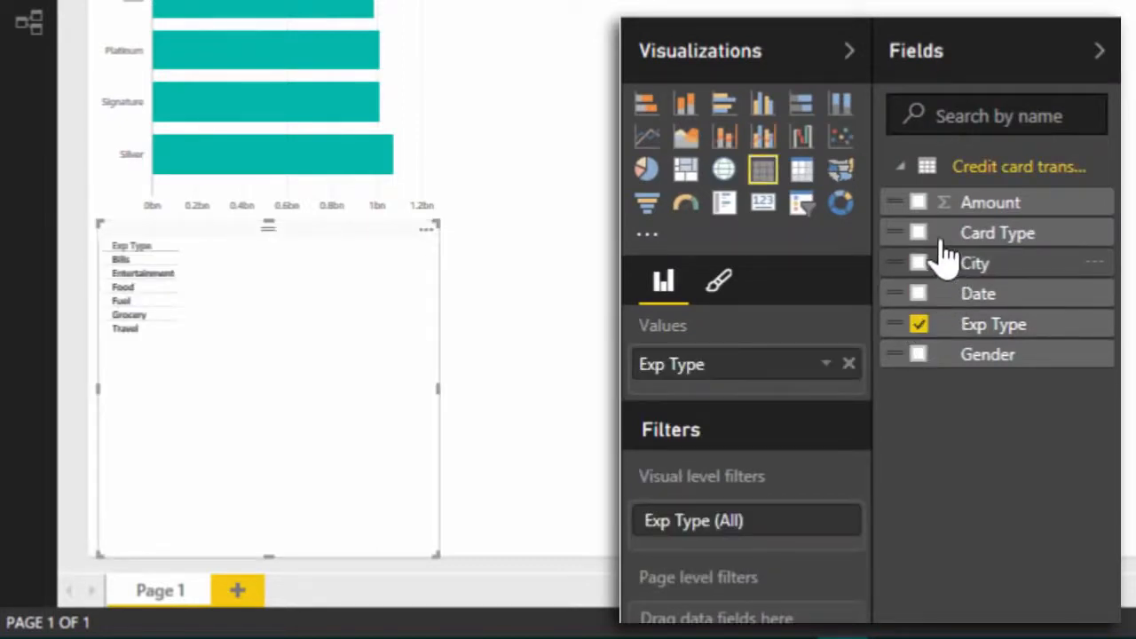
{"action": "left_click", "coordinate": [917, 204]}
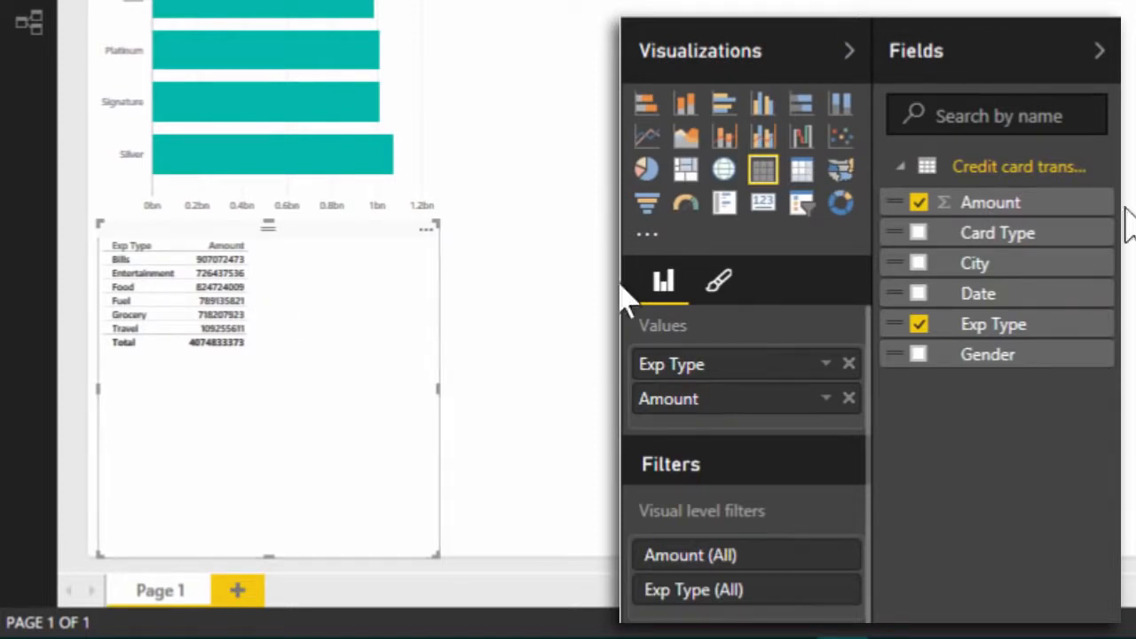
{"action": "left_click", "coordinate": [647, 170]}
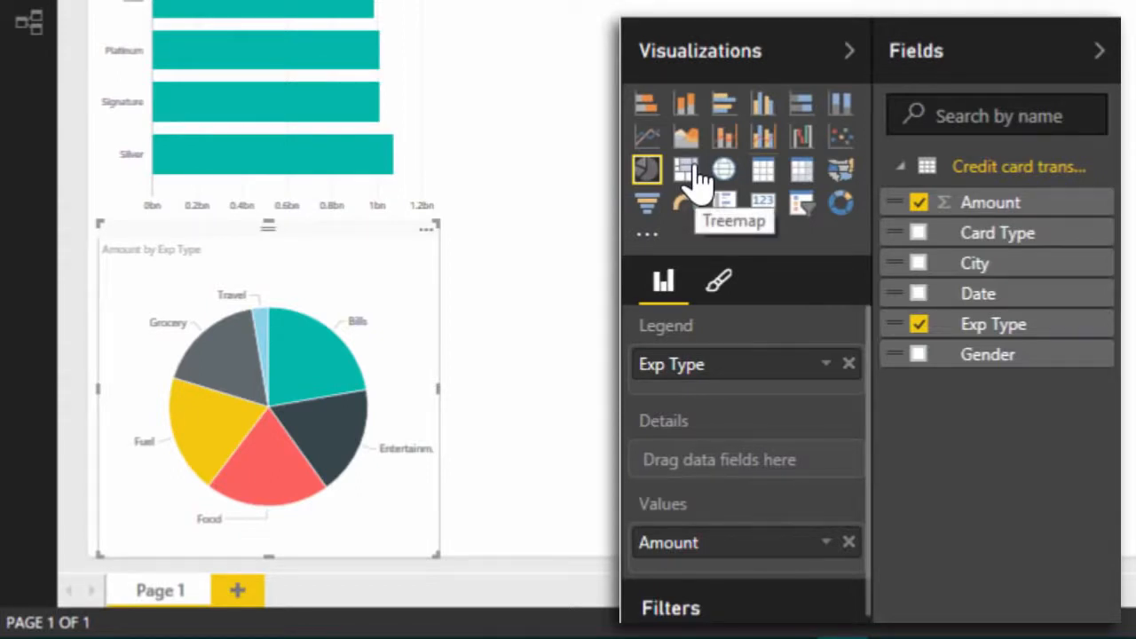
{"action": "left_click", "coordinate": [686, 170]}
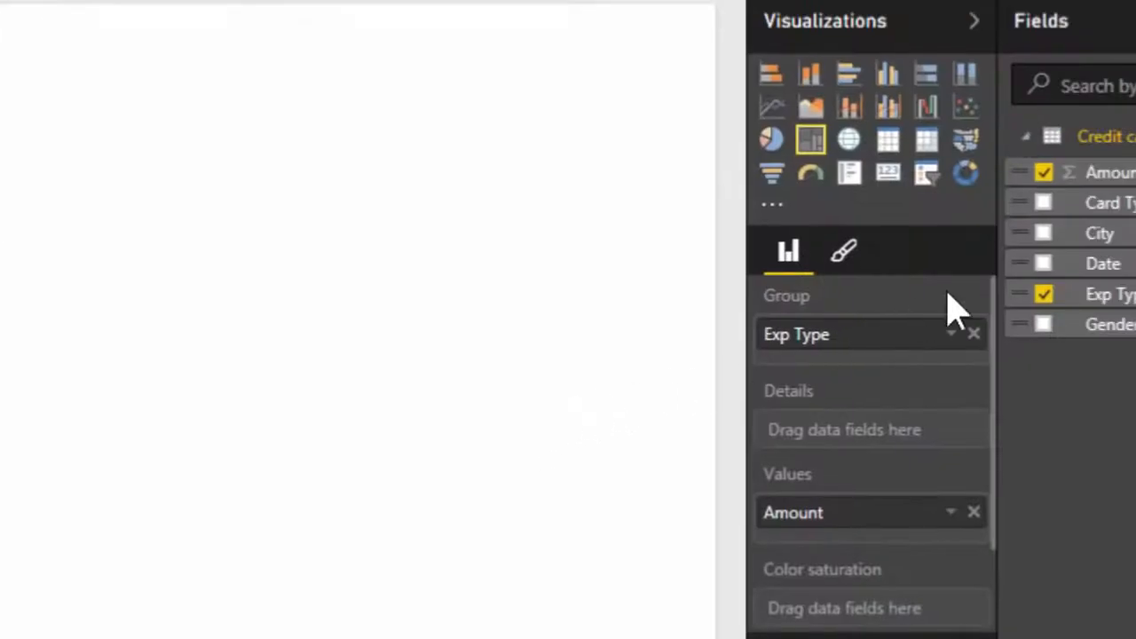
Add a card showing Amount in the empty area beside the bar chart and shrink it to a compact box
{"action": "left_click", "coordinate": [410, 174]}
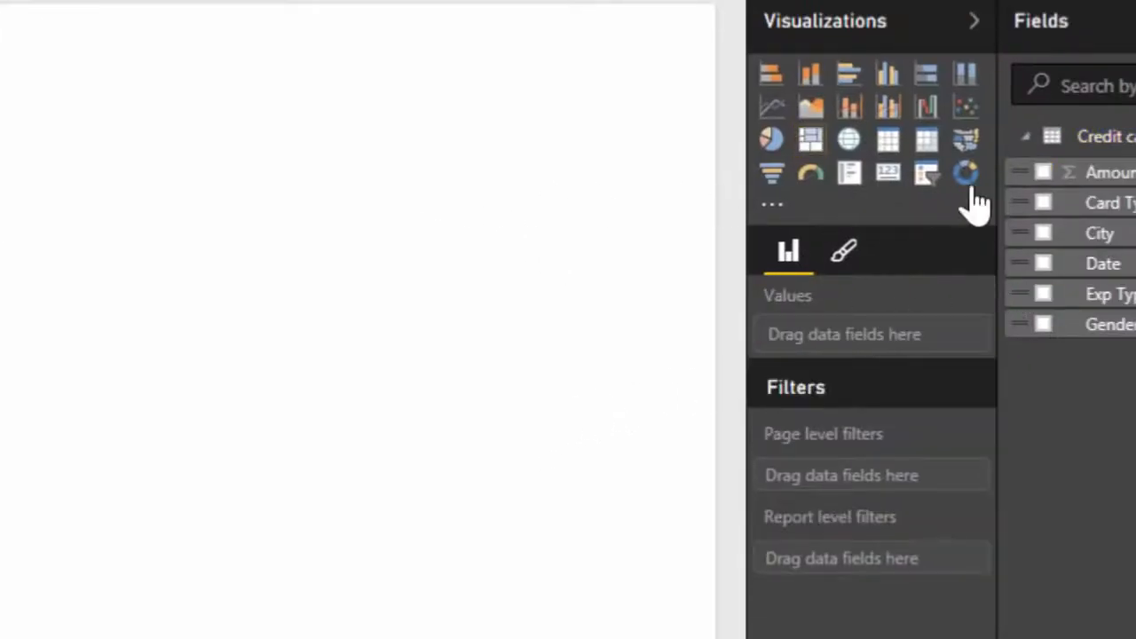
{"action": "left_click_drag", "start_coordinate": [1109, 186], "coordinate": [213, 83]}
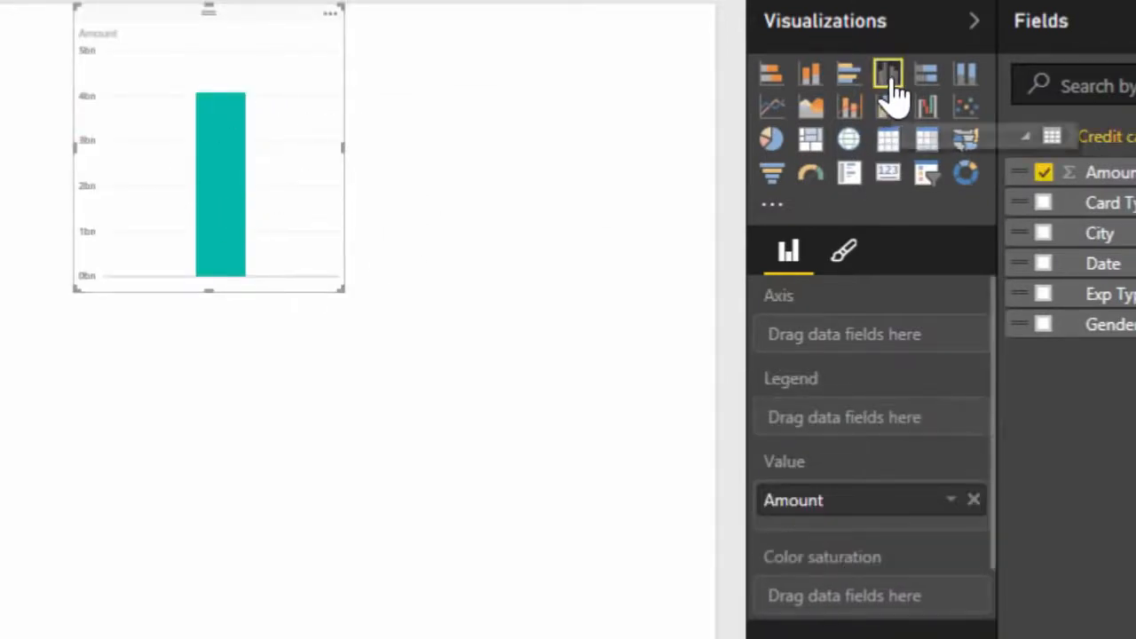
{"action": "left_click", "coordinate": [891, 178]}
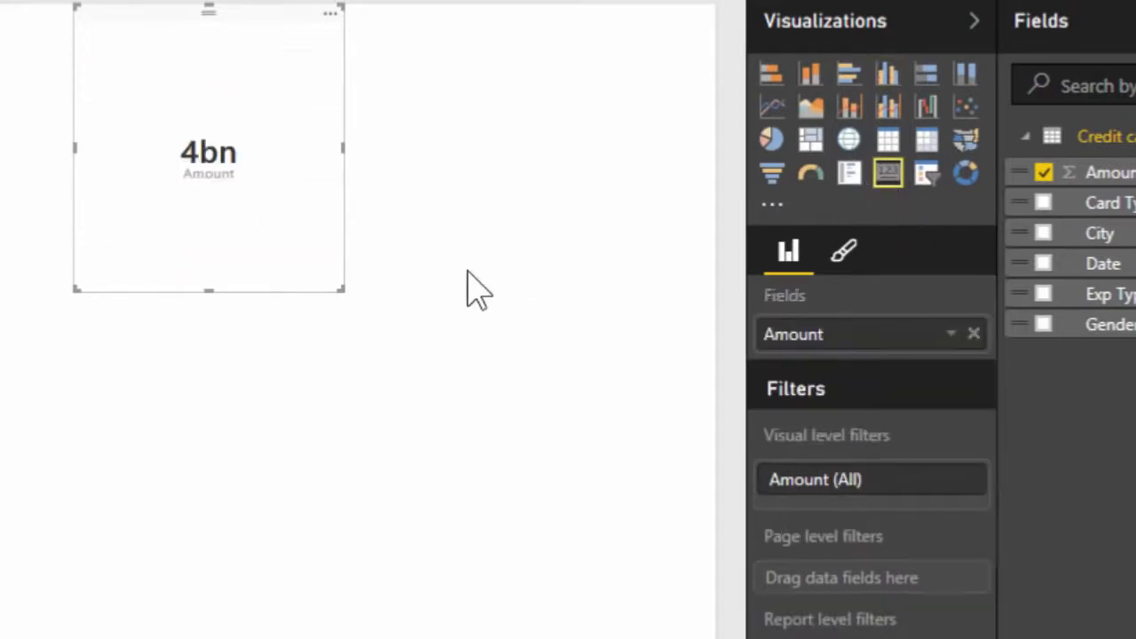
{"action": "left_click_drag", "start_coordinate": [340, 148], "coordinate": [346, 146]}
{"action": "left_click_drag", "start_coordinate": [350, 288], "coordinate": [255, 68]}
{"action": "left_click_drag", "start_coordinate": [212, 75], "coordinate": [317, 85]}
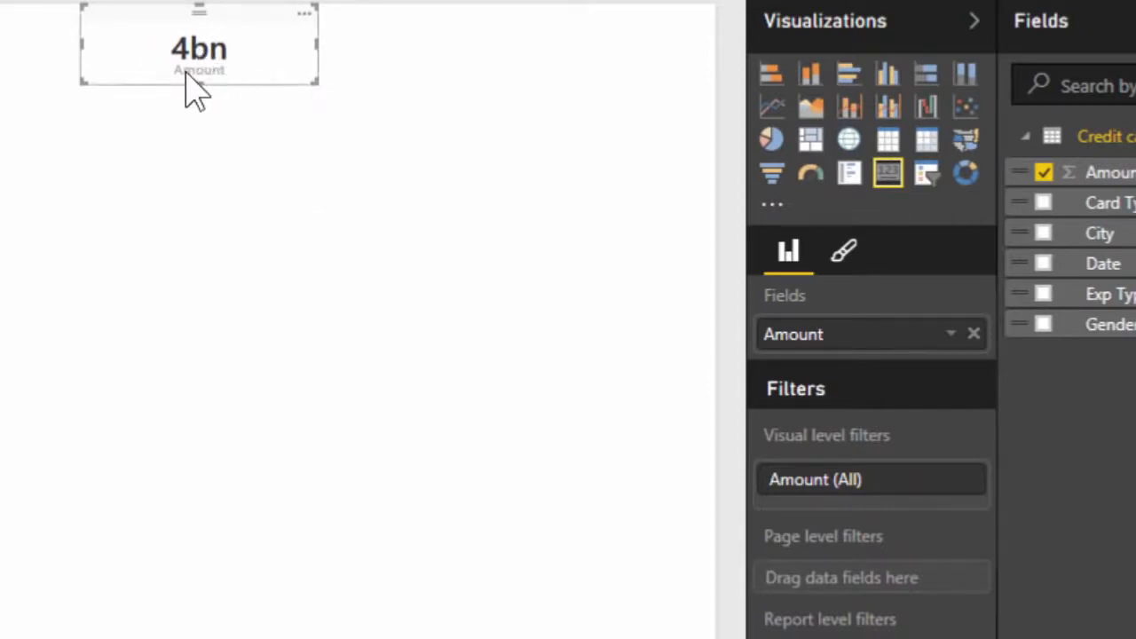
Set the display units of the Amount card's data label to None
{"action": "left_click", "coordinate": [852, 267]}
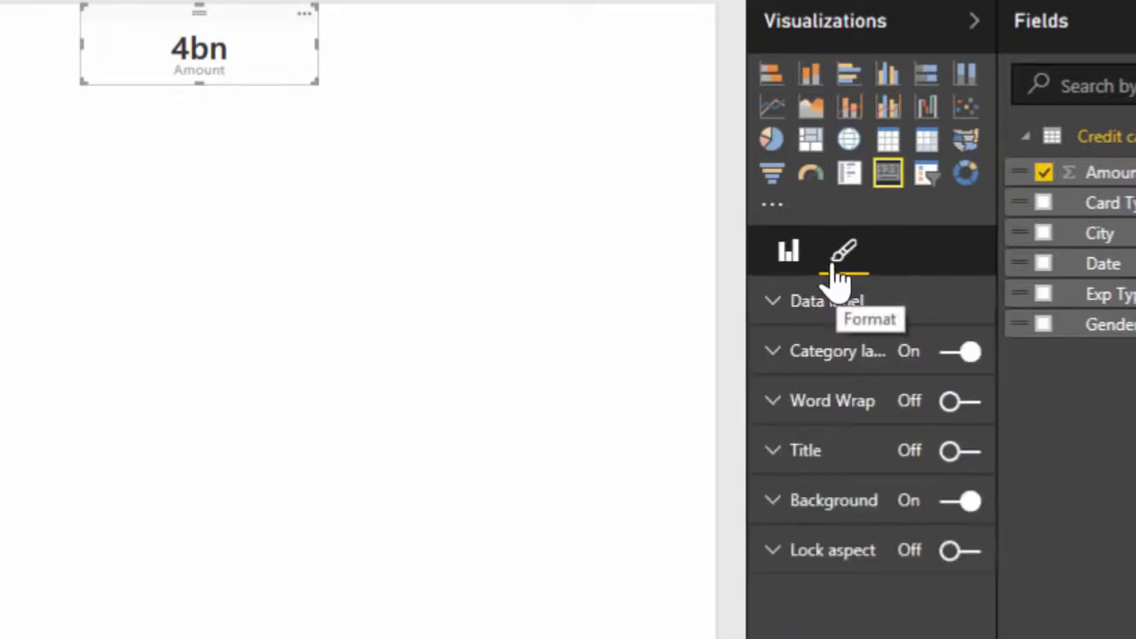
{"action": "left_click", "coordinate": [790, 262]}
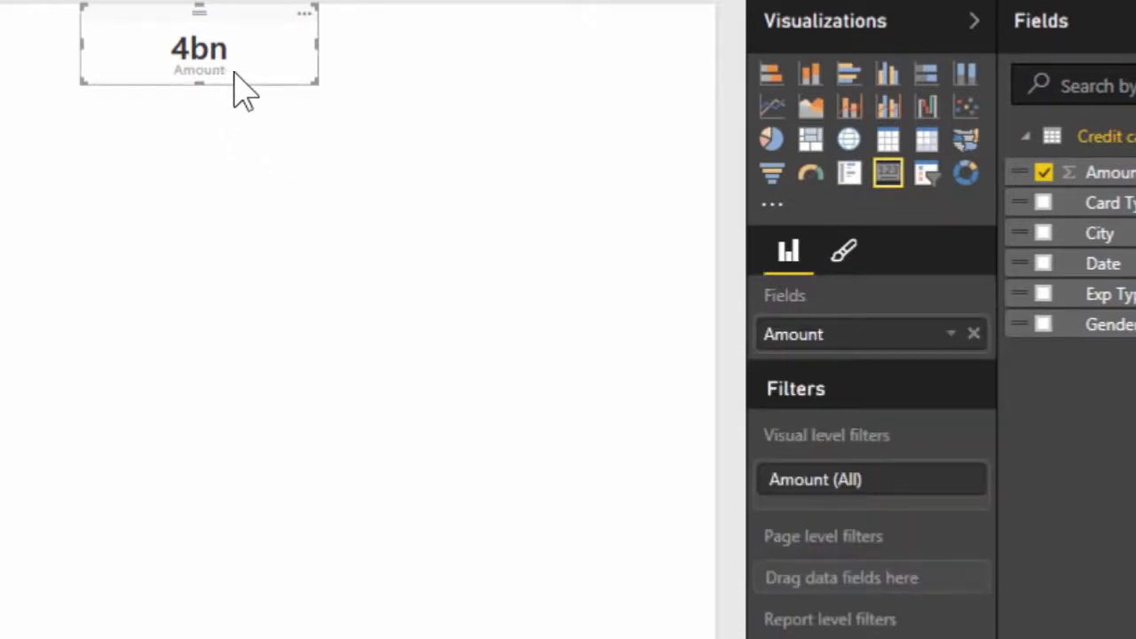
{"action": "left_click", "coordinate": [846, 259]}
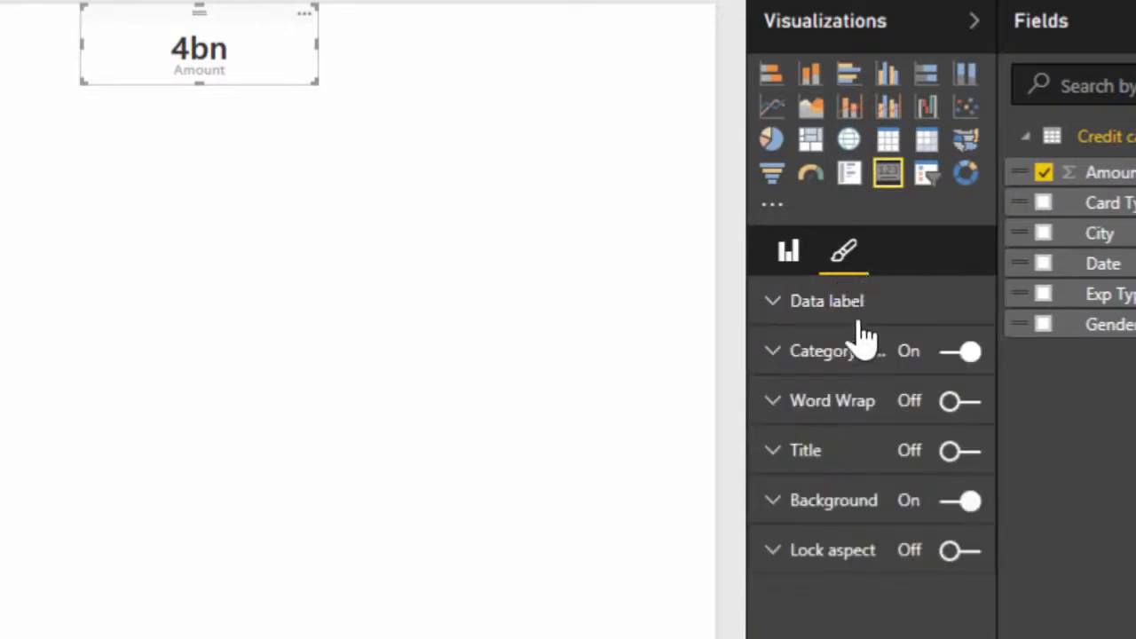
{"action": "left_click", "coordinate": [854, 306]}
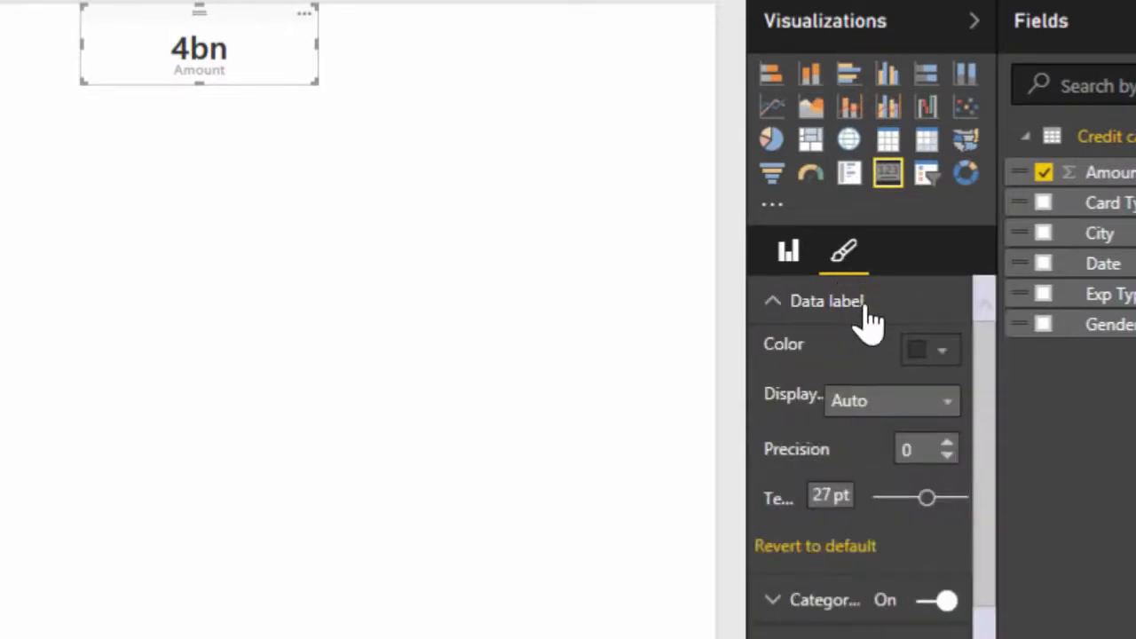
{"action": "left_click", "coordinate": [946, 409]}
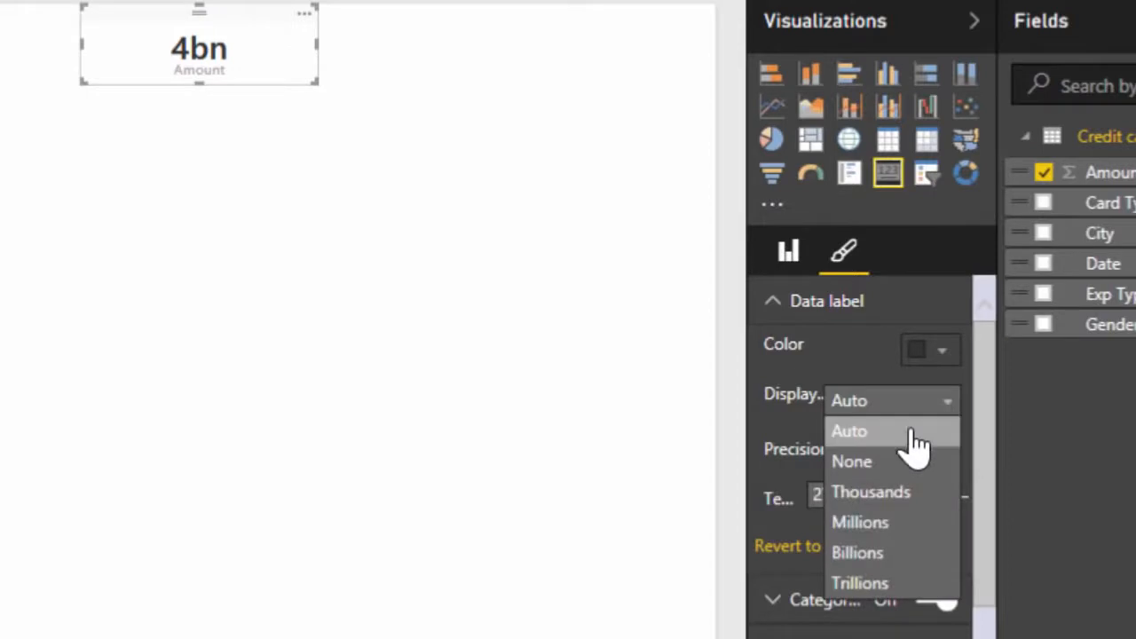
{"action": "left_click", "coordinate": [886, 462]}
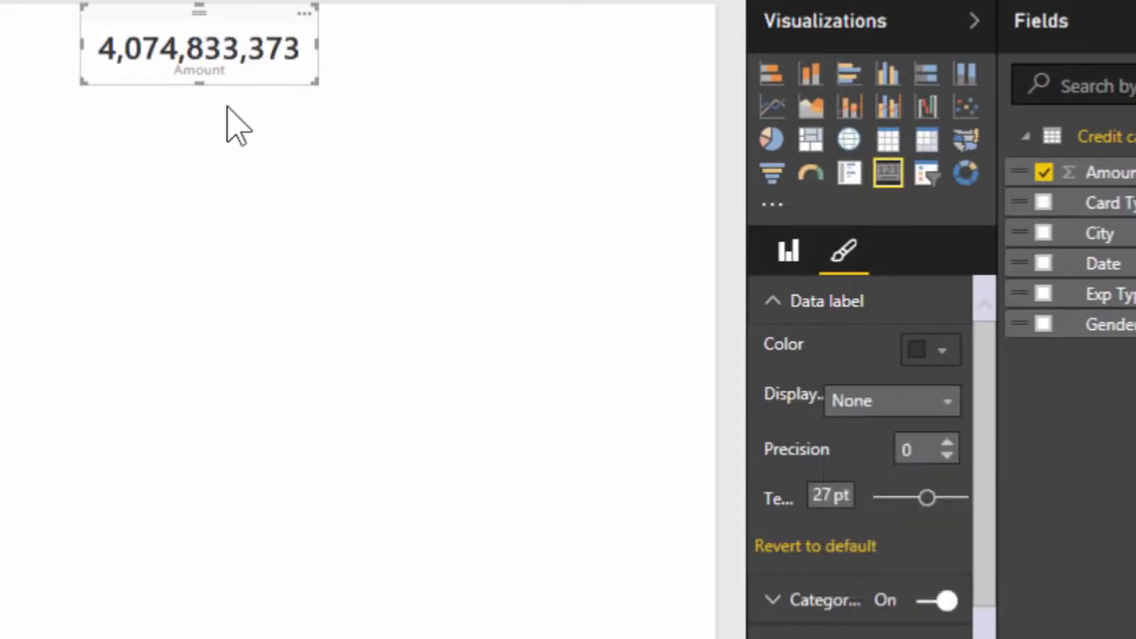
Duplicate the Amount card twice alongside the original, summarizing one copy as Count and the other as Average
{"action": "left_click_drag", "start_coordinate": [347, 81], "coordinate": [535, 86]}
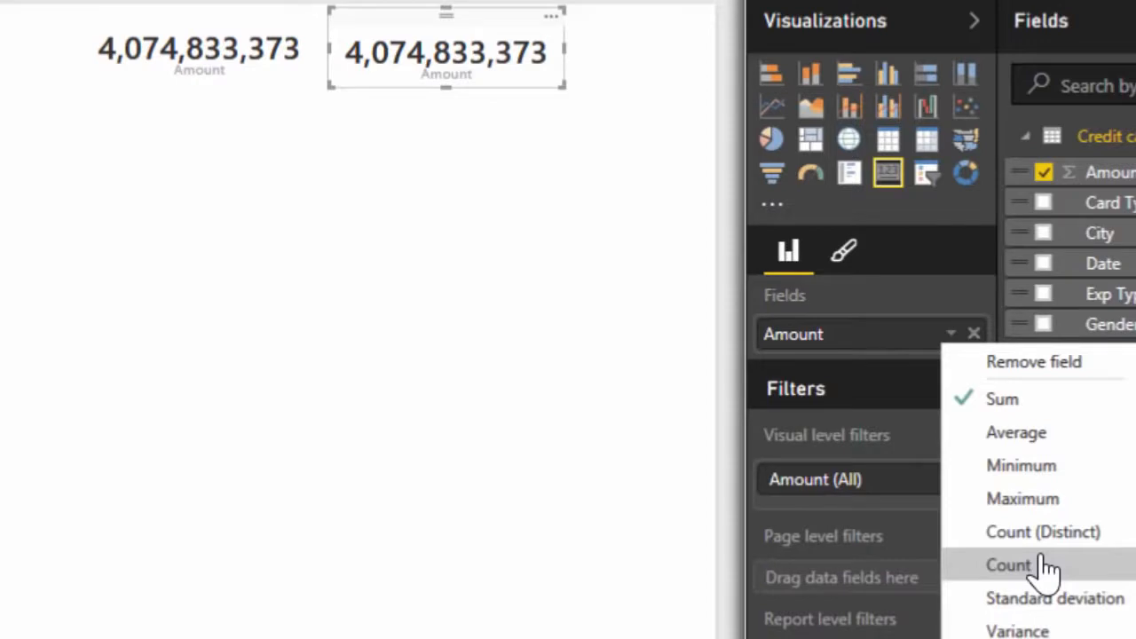
{"action": "left_click", "coordinate": [1009, 565]}
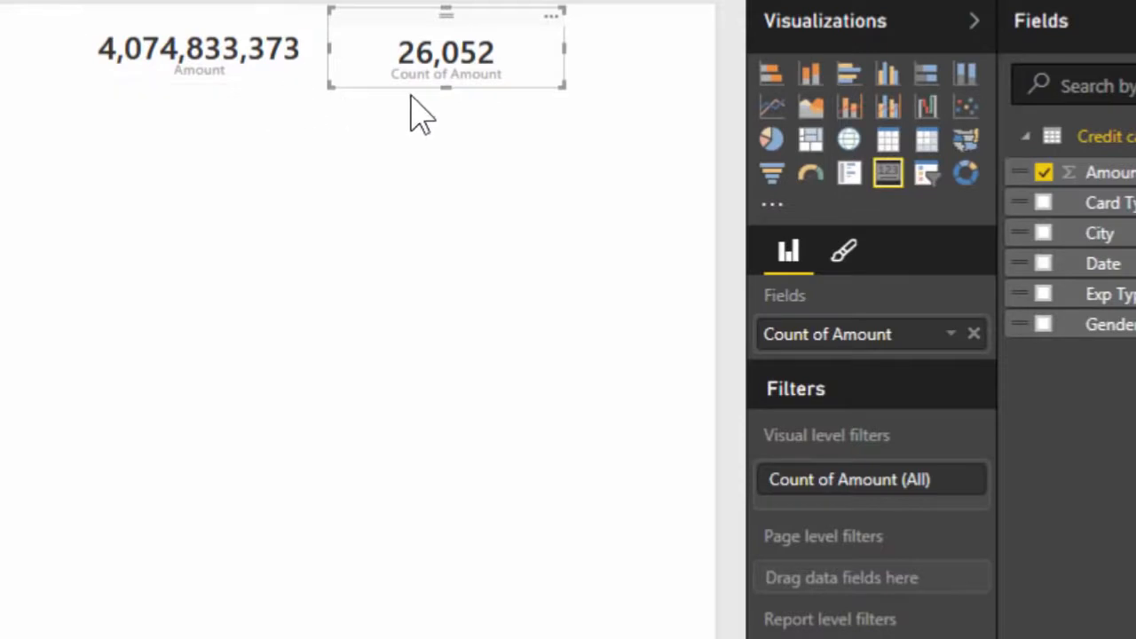
{"action": "key", "text": "ctrl+v"}
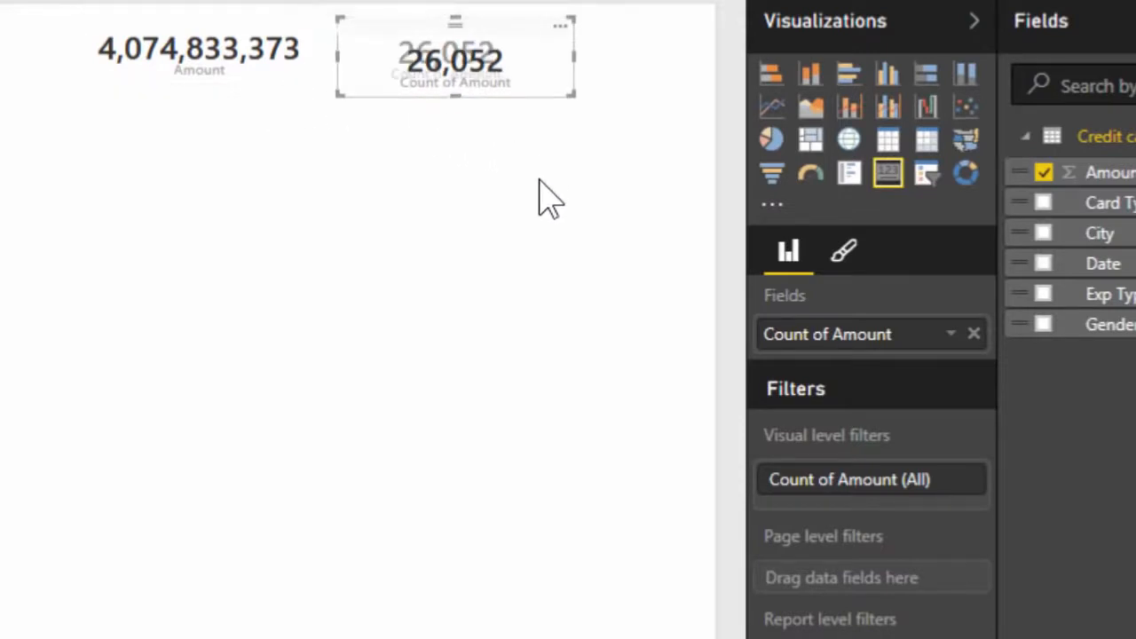
{"action": "left_click", "coordinate": [951, 334]}
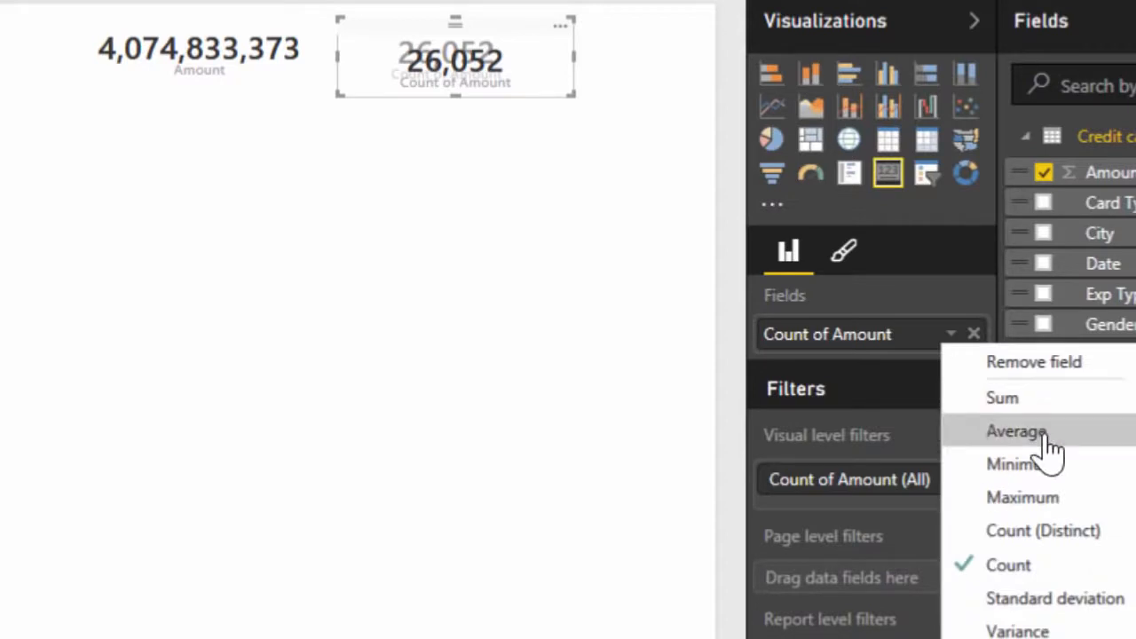
{"action": "left_click", "coordinate": [1018, 431]}
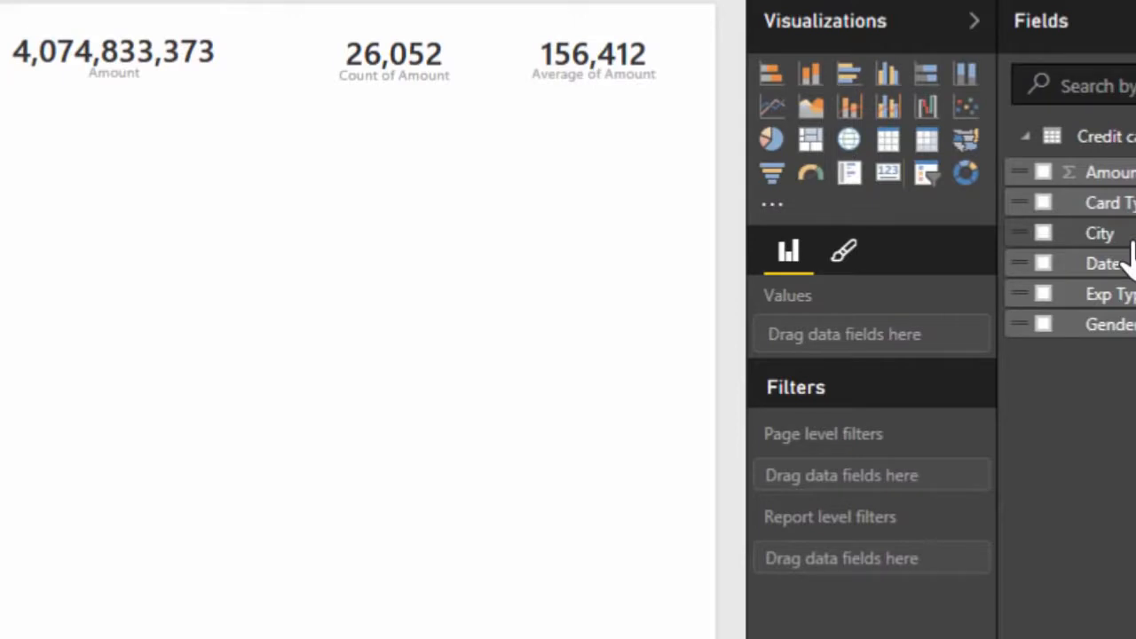
Add a map of Amount by City in the empty area below the three cards
{"action": "left_click_drag", "start_coordinate": [1129, 245], "coordinate": [244, 368]}
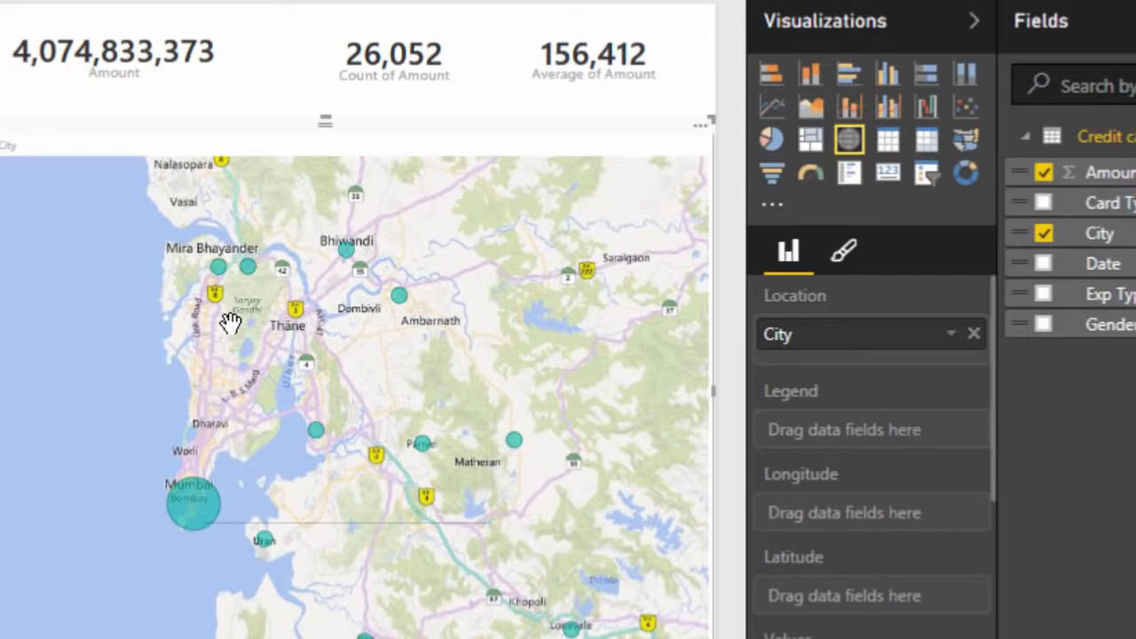
Cross-filter the report by the Food expense type and examine the Mumbai area on the city map
{"action": "mouse_move", "coordinate": [219, 282]}
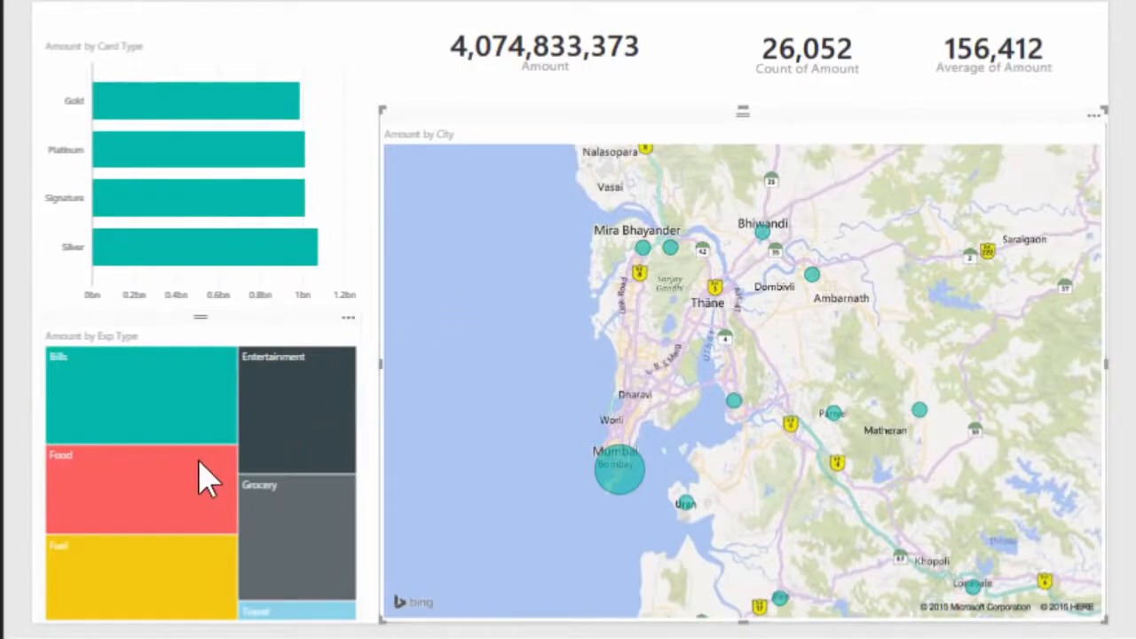
{"action": "mouse_move", "coordinate": [153, 501]}
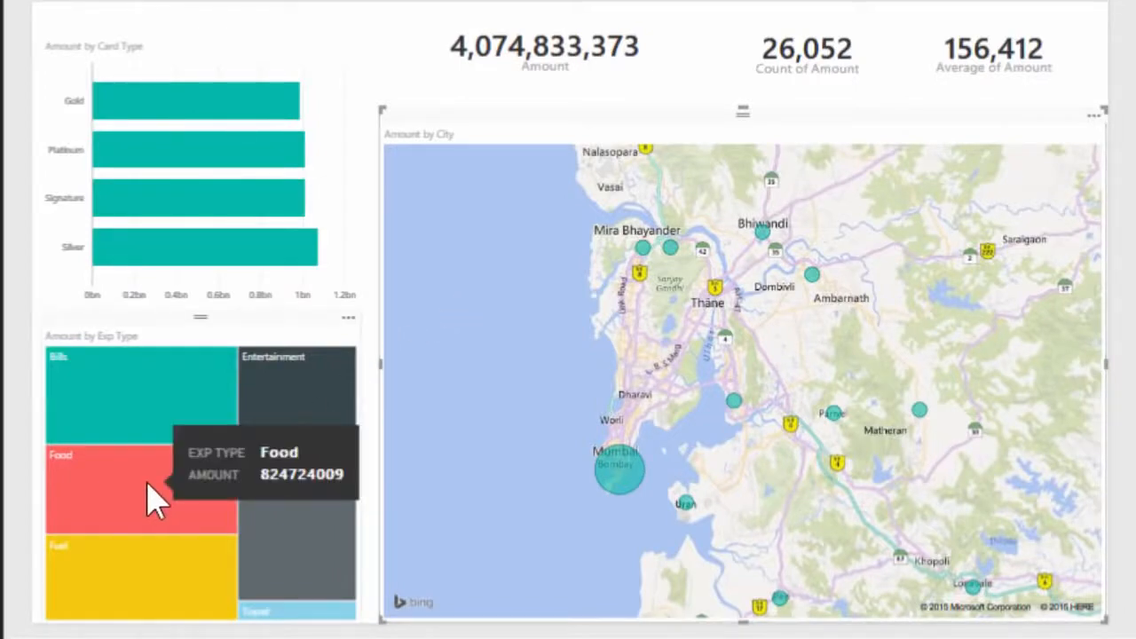
{"action": "left_click", "coordinate": [151, 502]}
{"action": "left_click", "coordinate": [153, 502]}
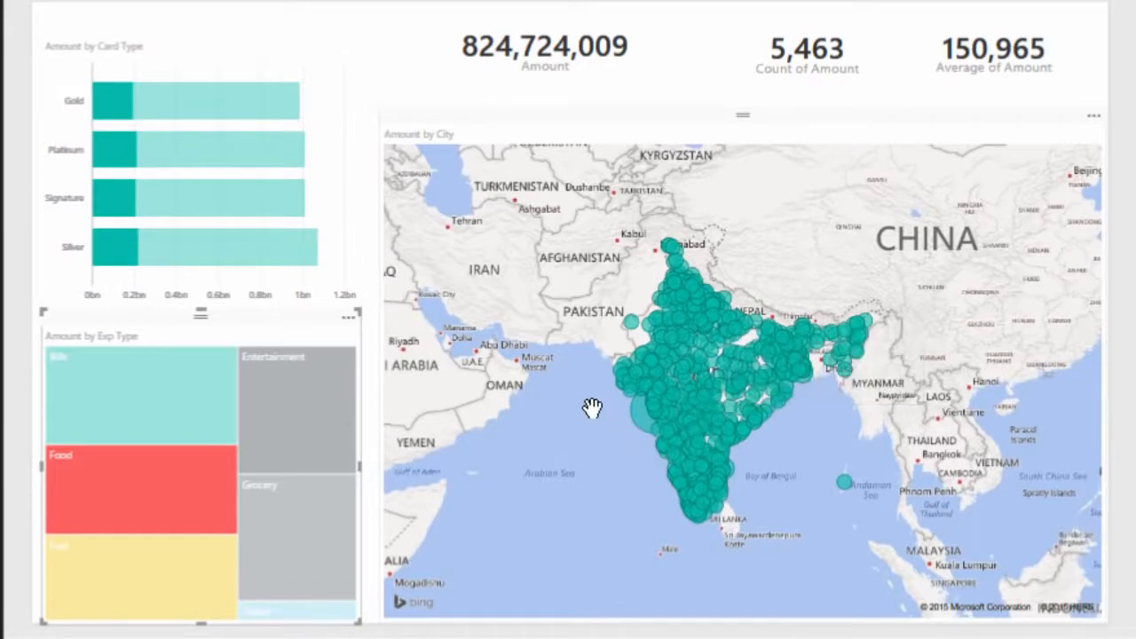
{"action": "scroll", "coordinate": [591, 406], "scroll_direction": "up", "scroll_amount": 4}
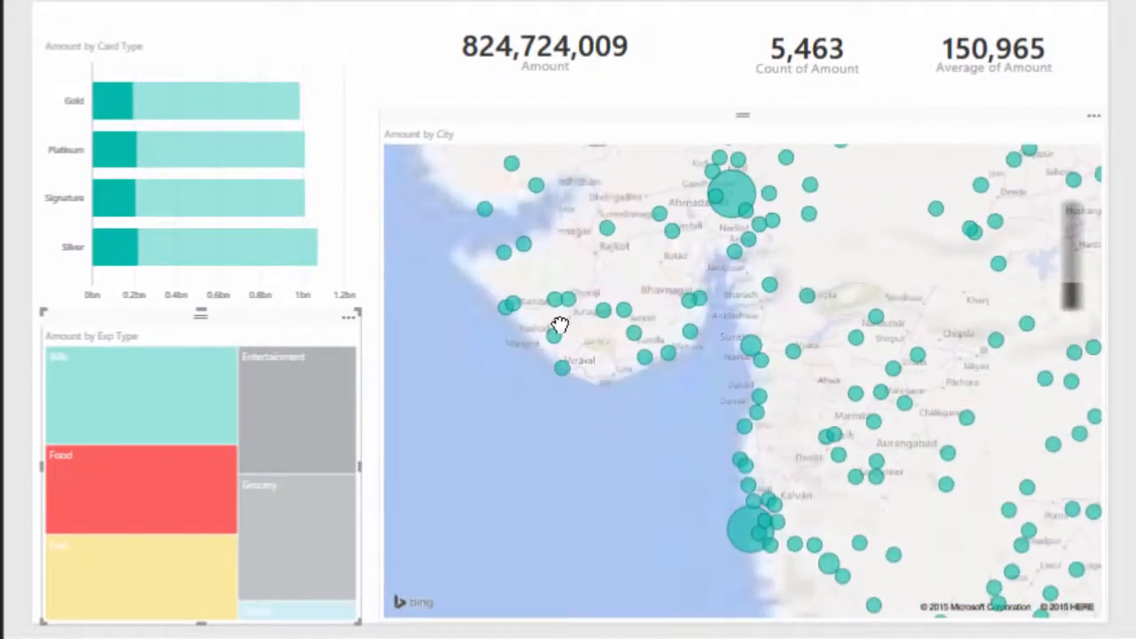
{"action": "scroll", "coordinate": [530, 240], "scroll_direction": "down", "scroll_amount": 2}
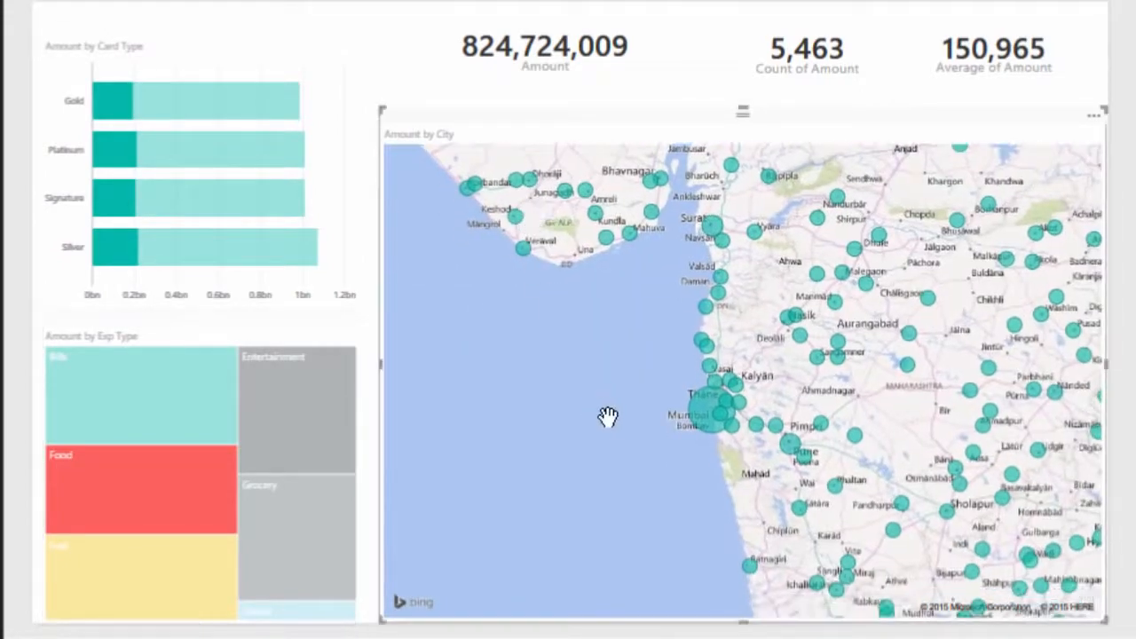
{"action": "mouse_move", "coordinate": [701, 426]}
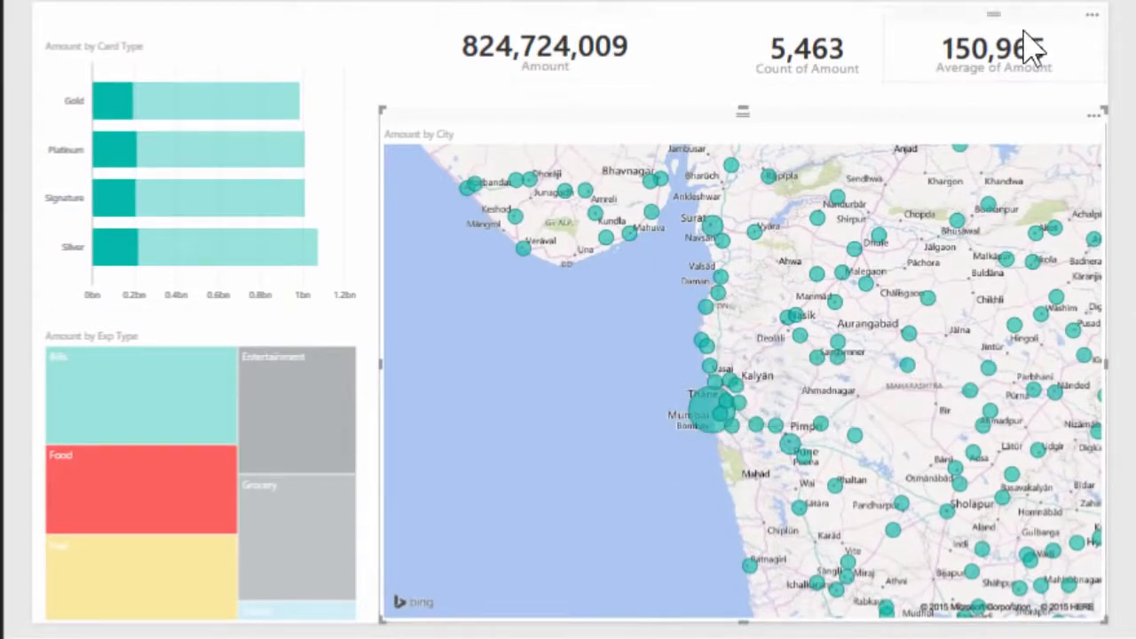
Cross-filter the report by the Signature and Gold card types together, and by Greater Mumbai on the map
{"action": "mouse_move", "coordinate": [324, 404]}
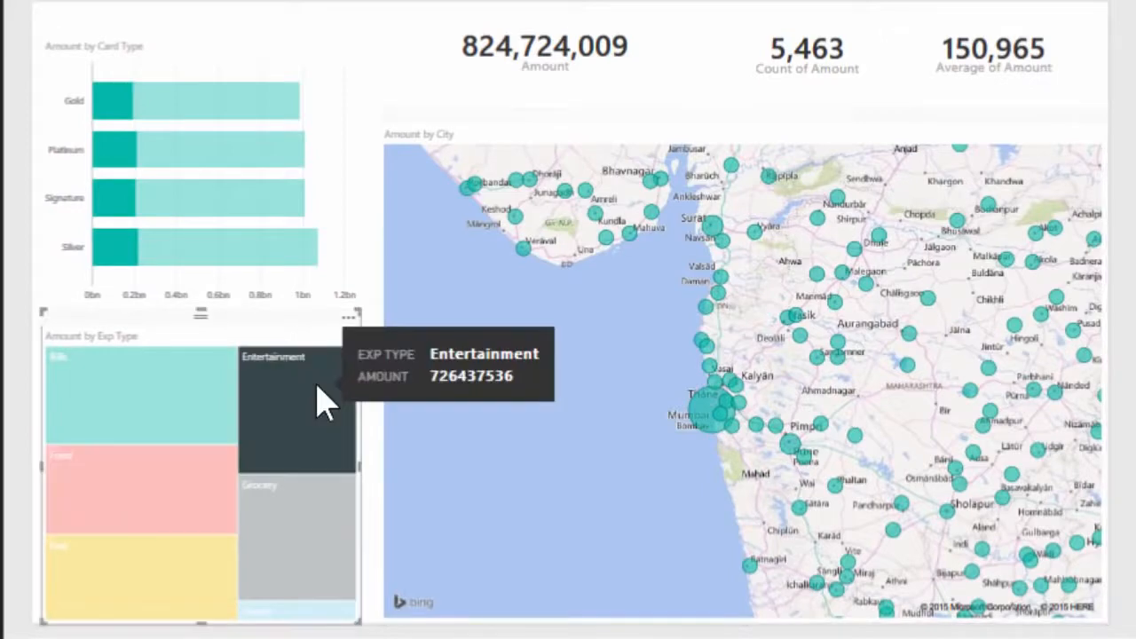
{"action": "left_click", "coordinate": [238, 212]}
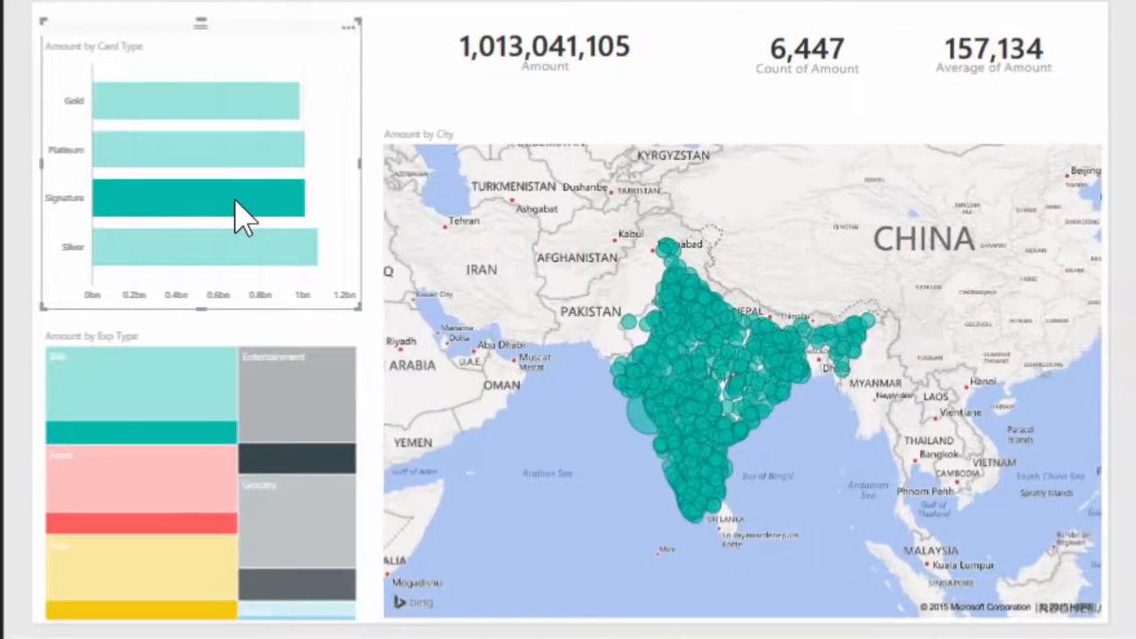
{"action": "left_click", "coordinate": [220, 101], "text": "ctrl"}
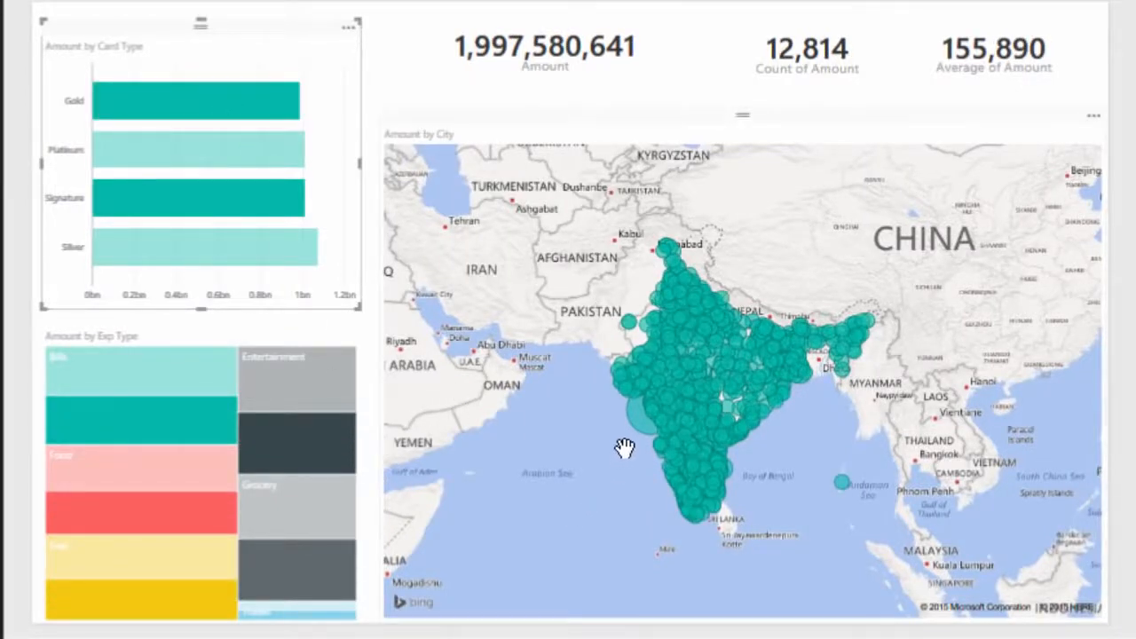
{"action": "mouse_move", "coordinate": [633, 419]}
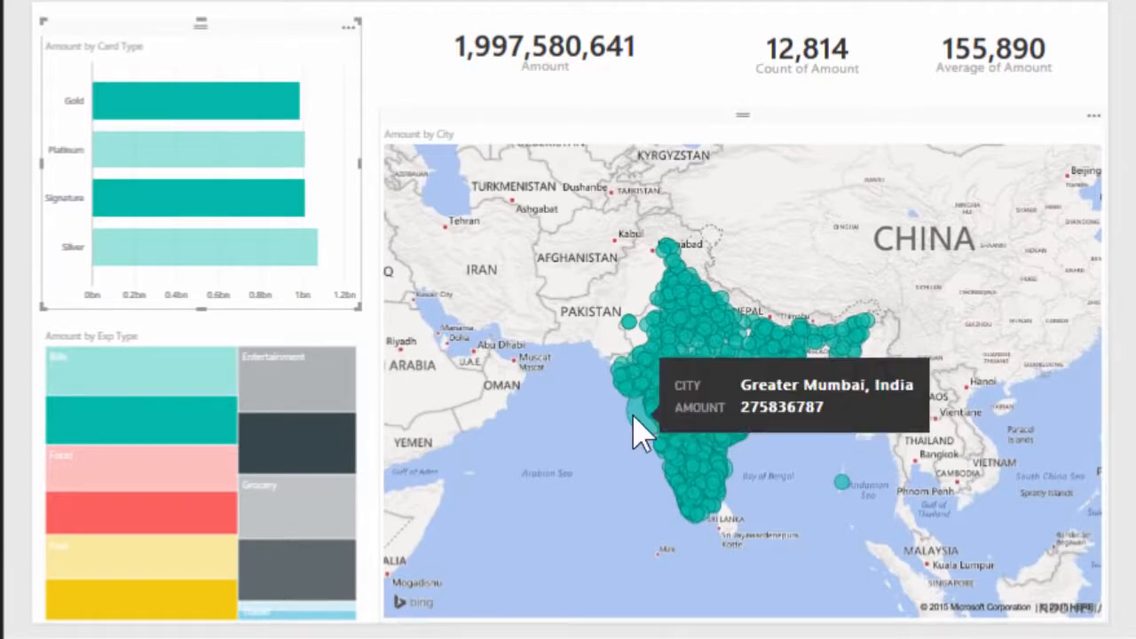
{"action": "left_click", "coordinate": [634, 419]}
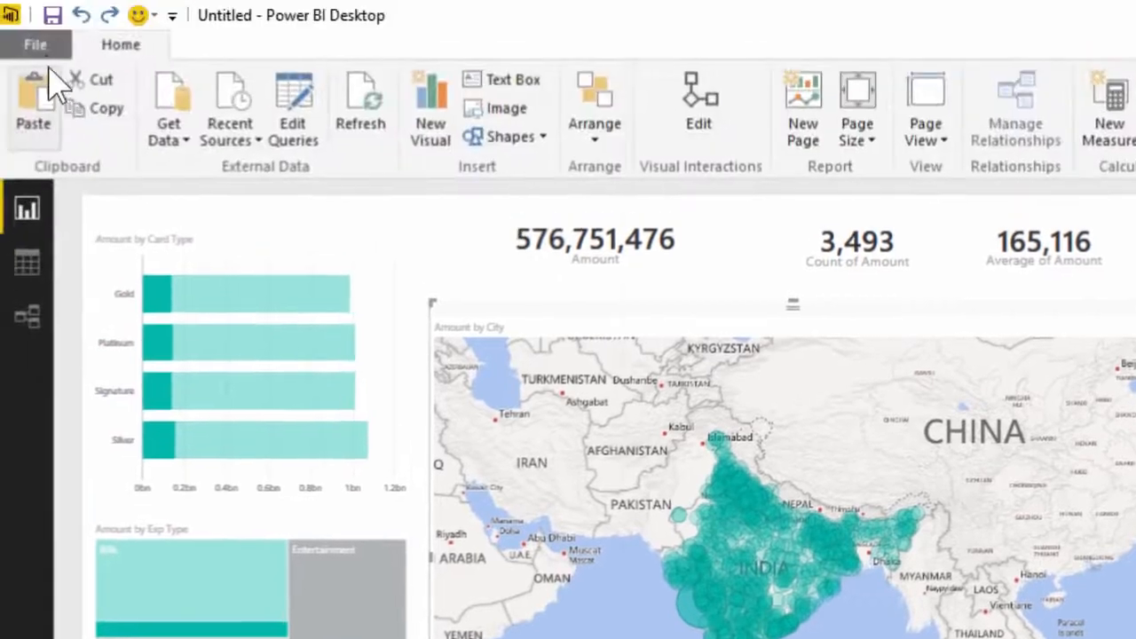
Save the report as Demo - Simple in the Demo folder
{"action": "left_click", "coordinate": [36, 44]}
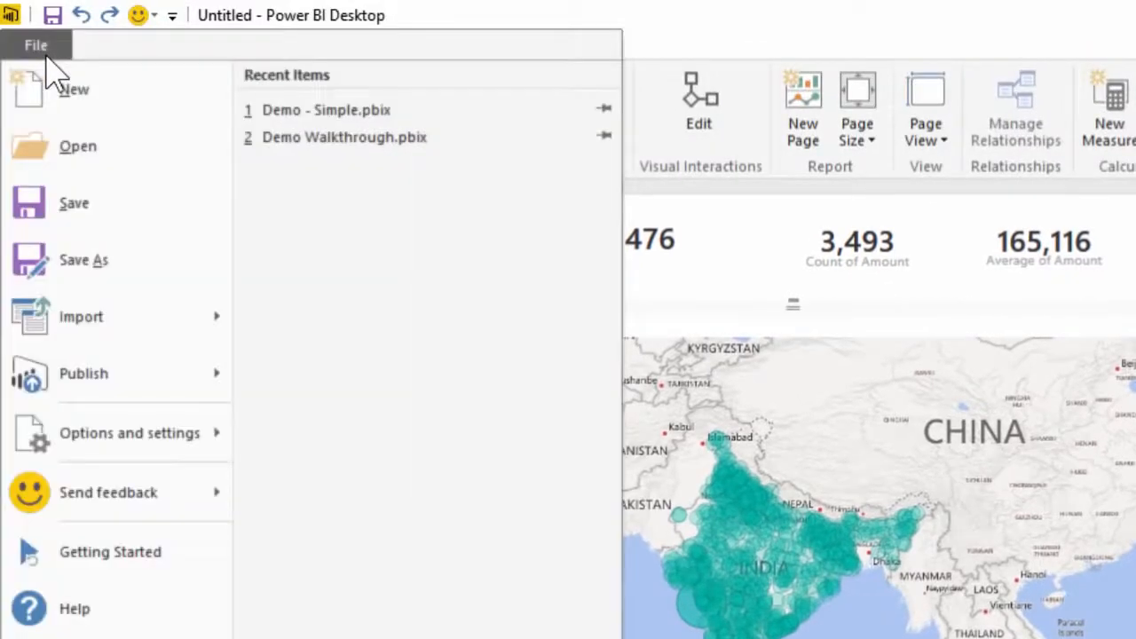
{"action": "left_click", "coordinate": [97, 229]}
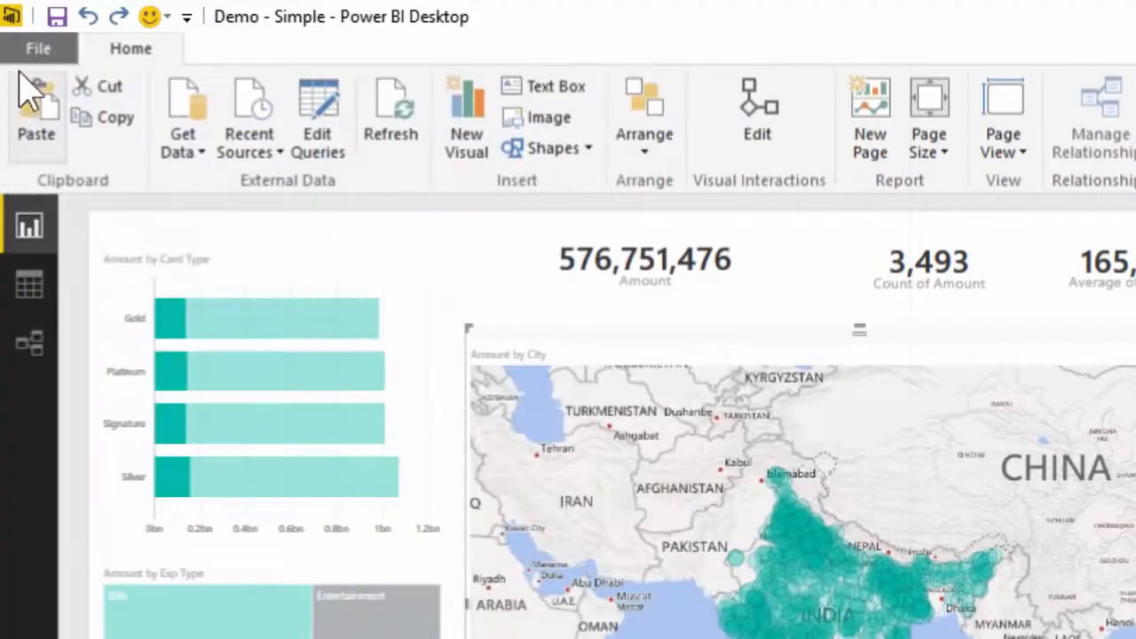
Publish the report to Power BI and open the published Demo - Simple report in the browser
{"action": "left_click", "coordinate": [30, 46]}
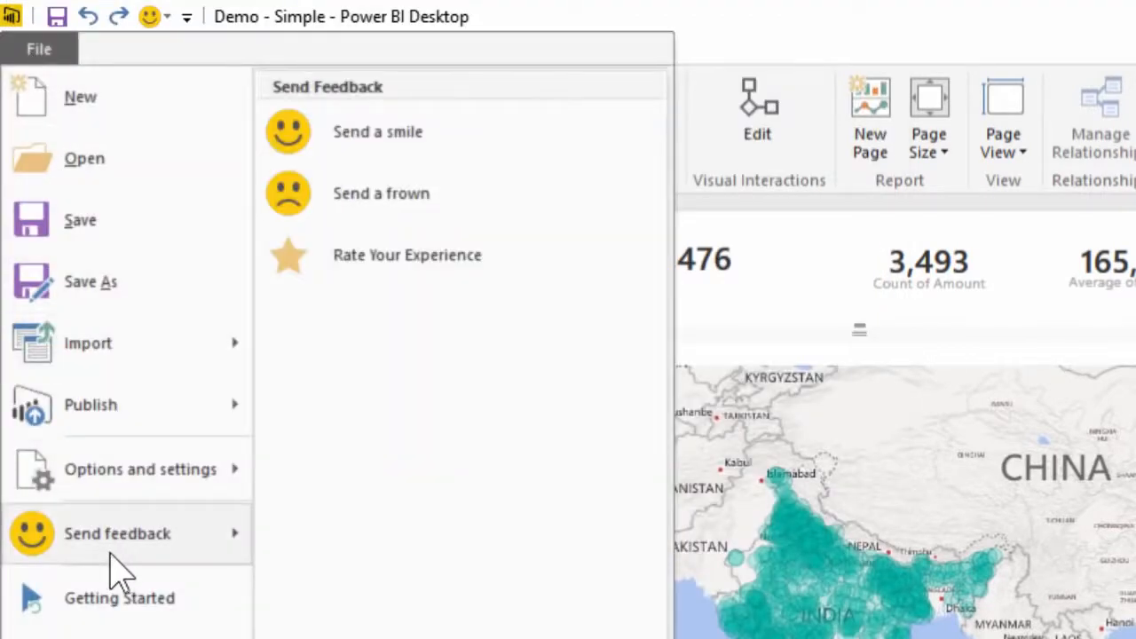
{"action": "mouse_move", "coordinate": [131, 406]}
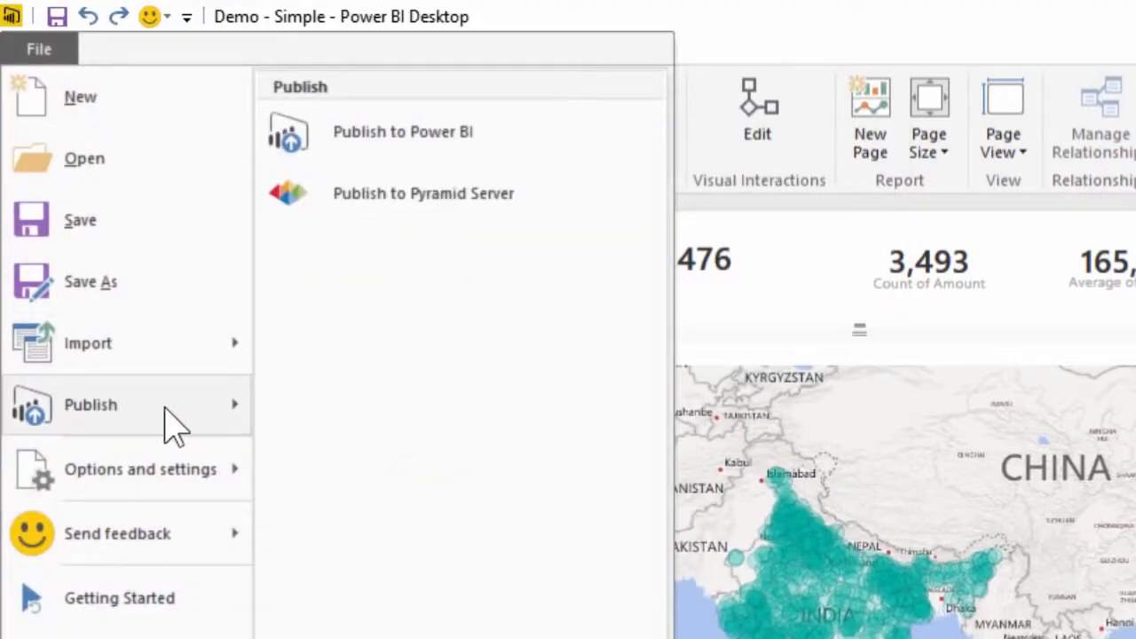
{"action": "left_click", "coordinate": [364, 166]}
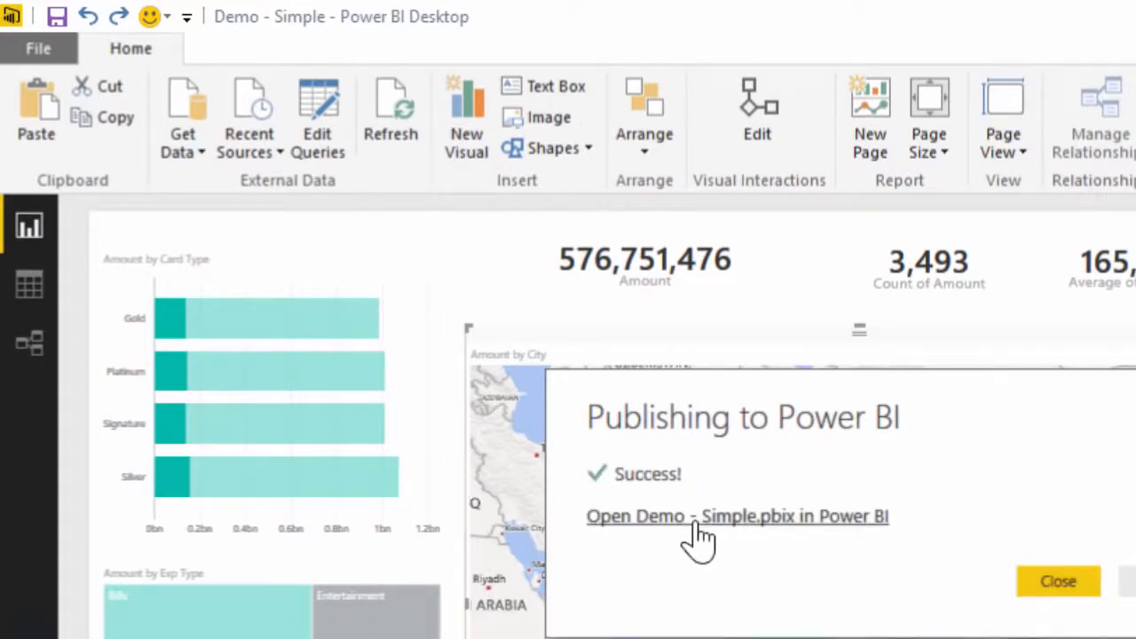
{"action": "left_click", "coordinate": [692, 524]}
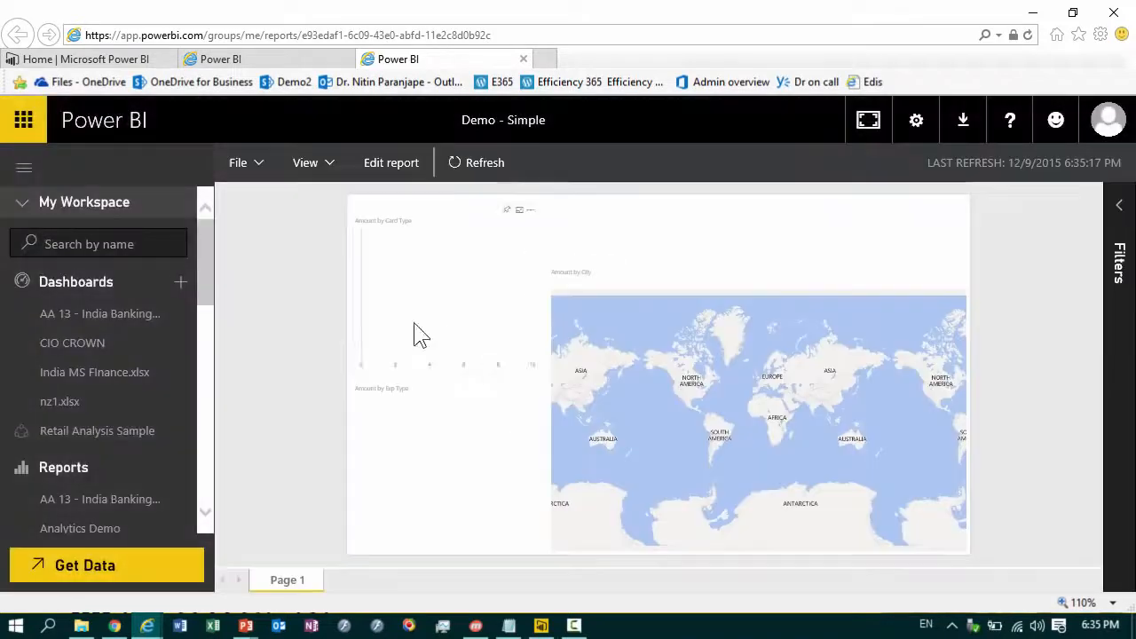
Look for Demo - Simple among the workspace's reports and datasets, leaving the list of reports expanded
{"action": "left_click", "coordinate": [66, 286]}
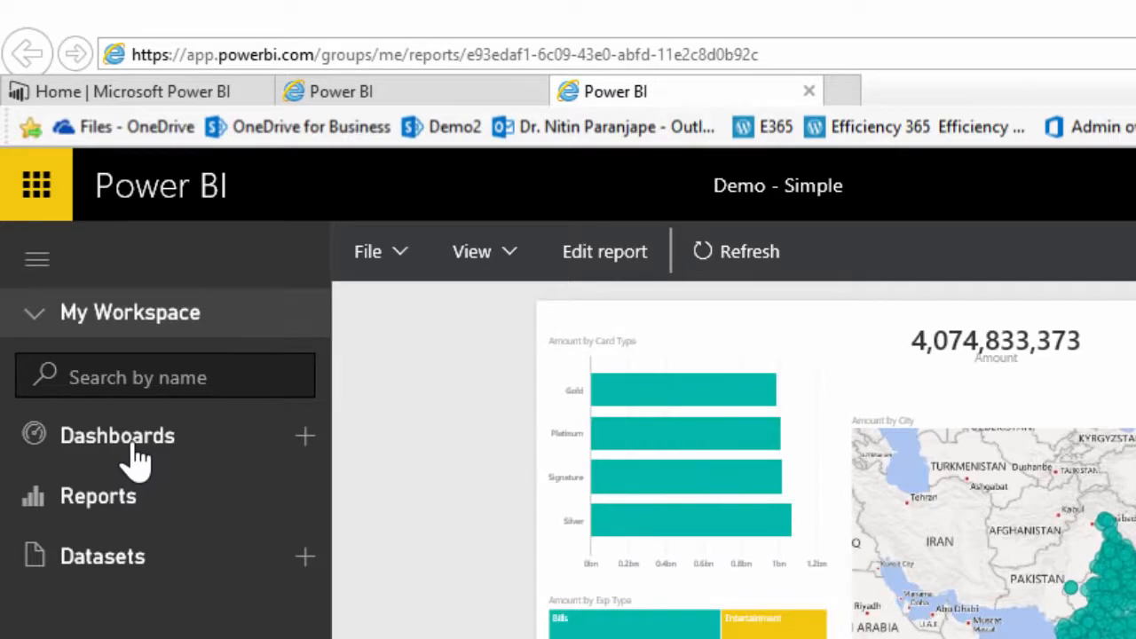
{"action": "left_click", "coordinate": [129, 511]}
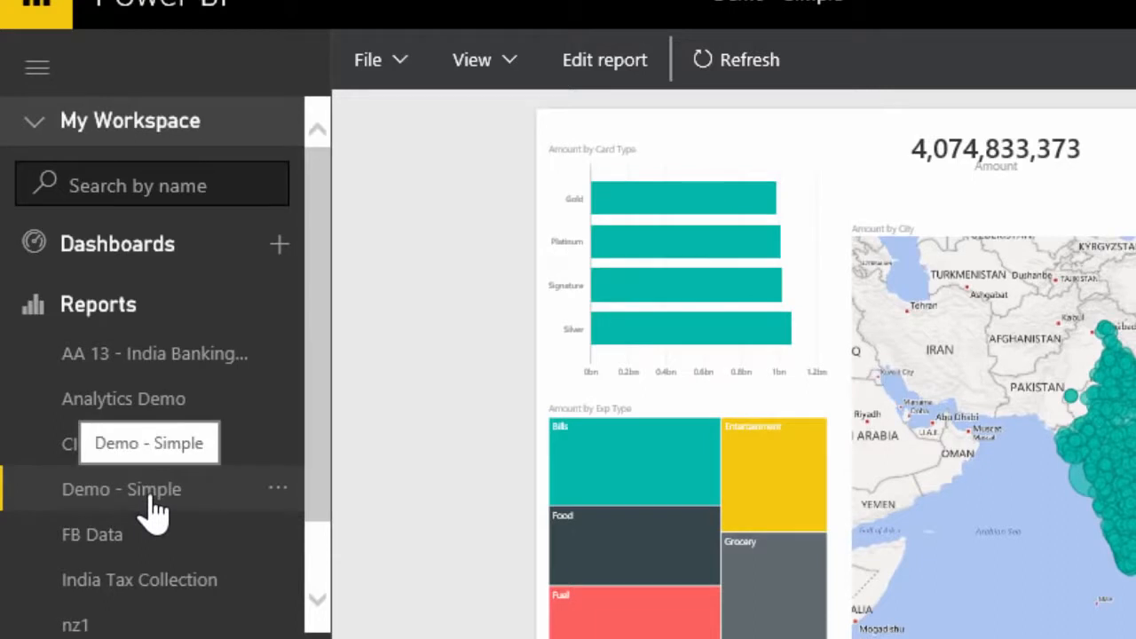
{"action": "left_click", "coordinate": [79, 309]}
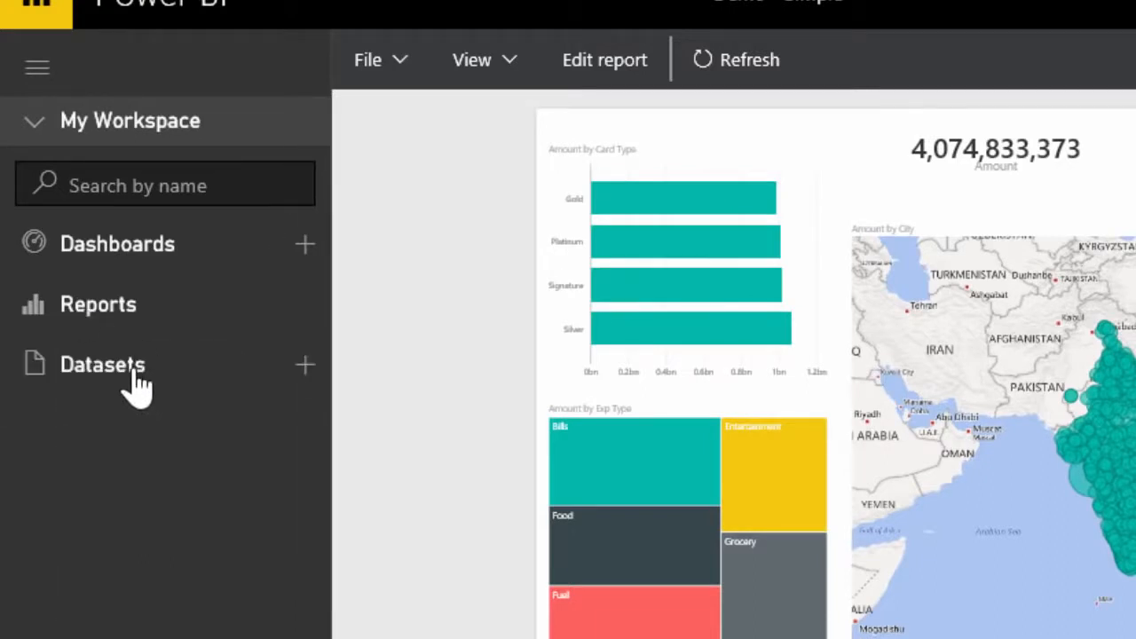
{"action": "left_click", "coordinate": [102, 365]}
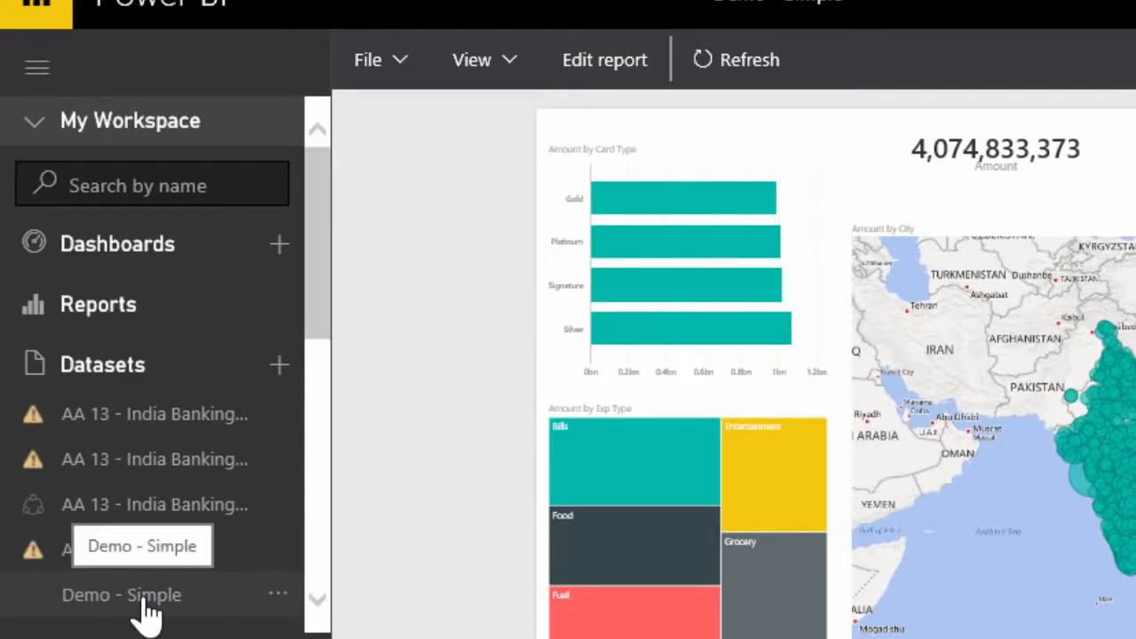
{"action": "left_click", "coordinate": [73, 358]}
{"action": "left_click", "coordinate": [98, 312]}
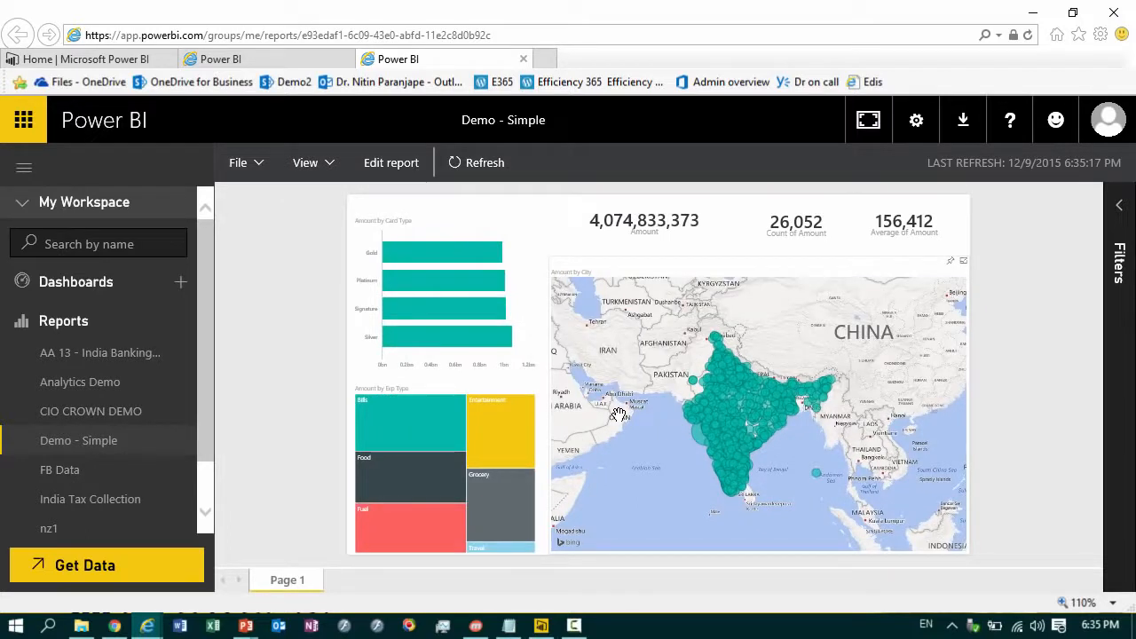
Cross-filter the published report by the Silver, Platinum and Signature card types in turn, and clear the selection
{"action": "left_click", "coordinate": [483, 339]}
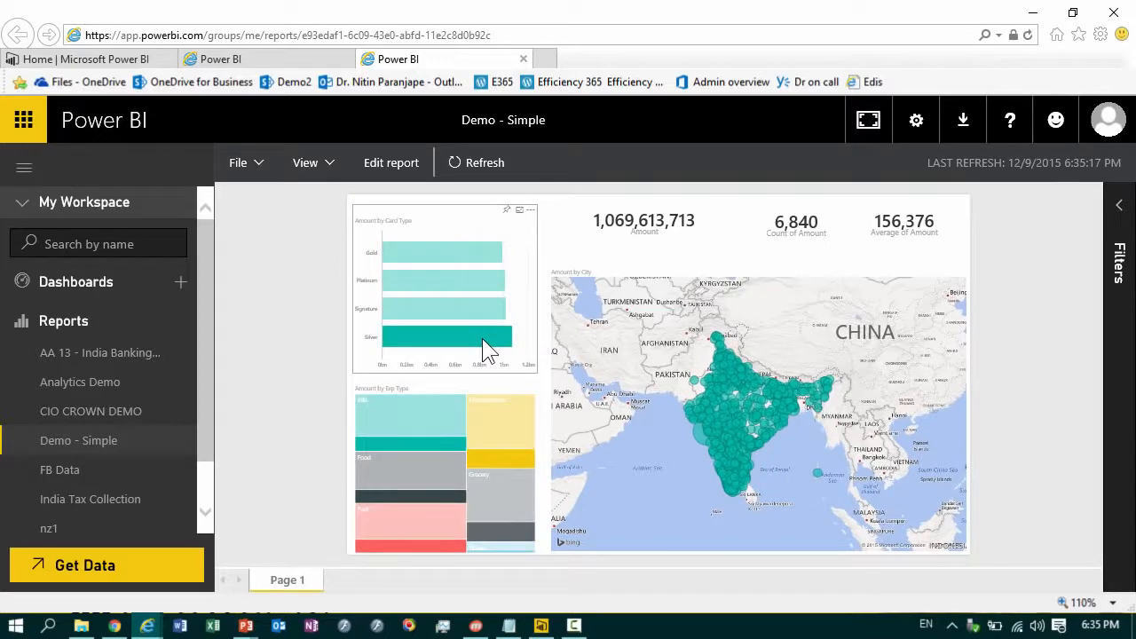
{"action": "left_click", "coordinate": [428, 279]}
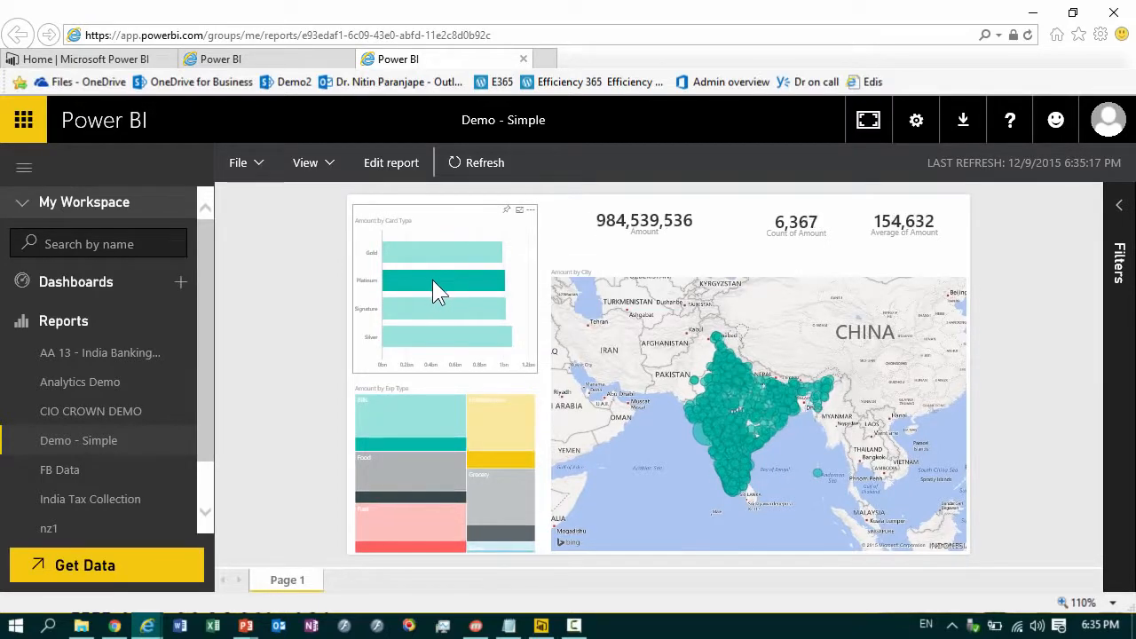
{"action": "left_click", "coordinate": [445, 310]}
{"action": "left_click", "coordinate": [447, 337]}
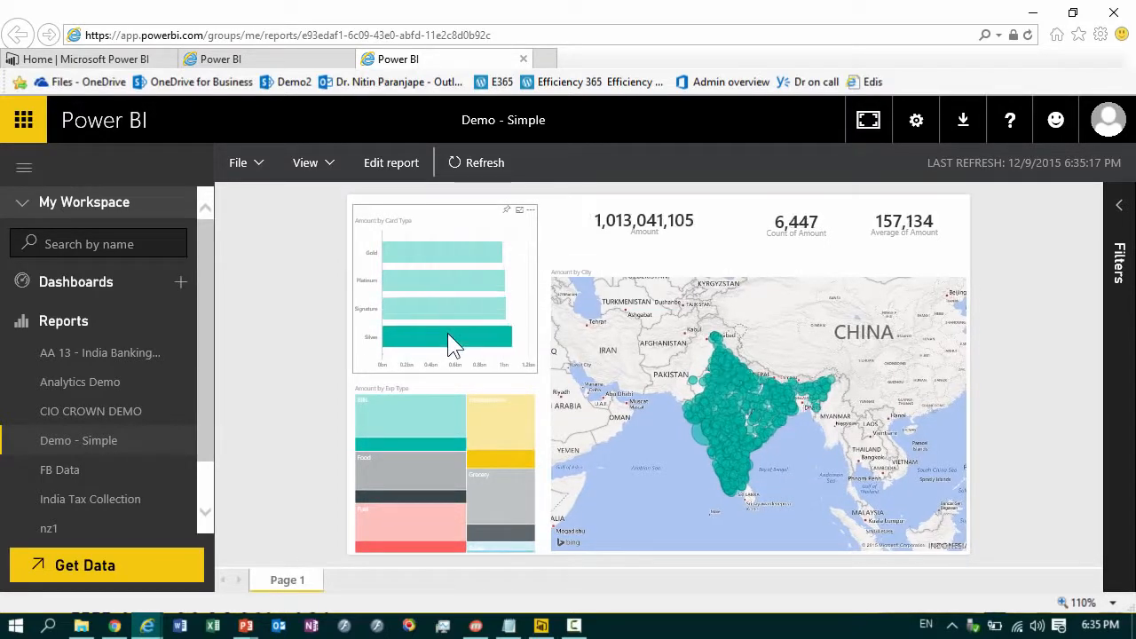
{"action": "left_click", "coordinate": [448, 337]}
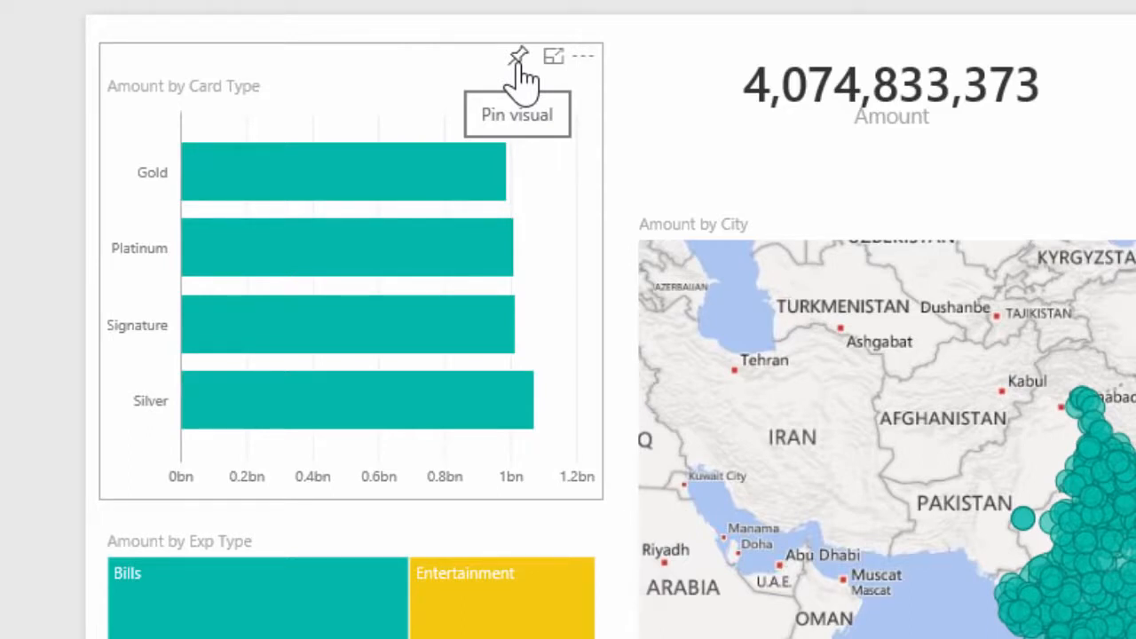
Pin the Amount by Card Type chart to a new dashboard named Demo - Simple
{"action": "left_click", "coordinate": [519, 60]}
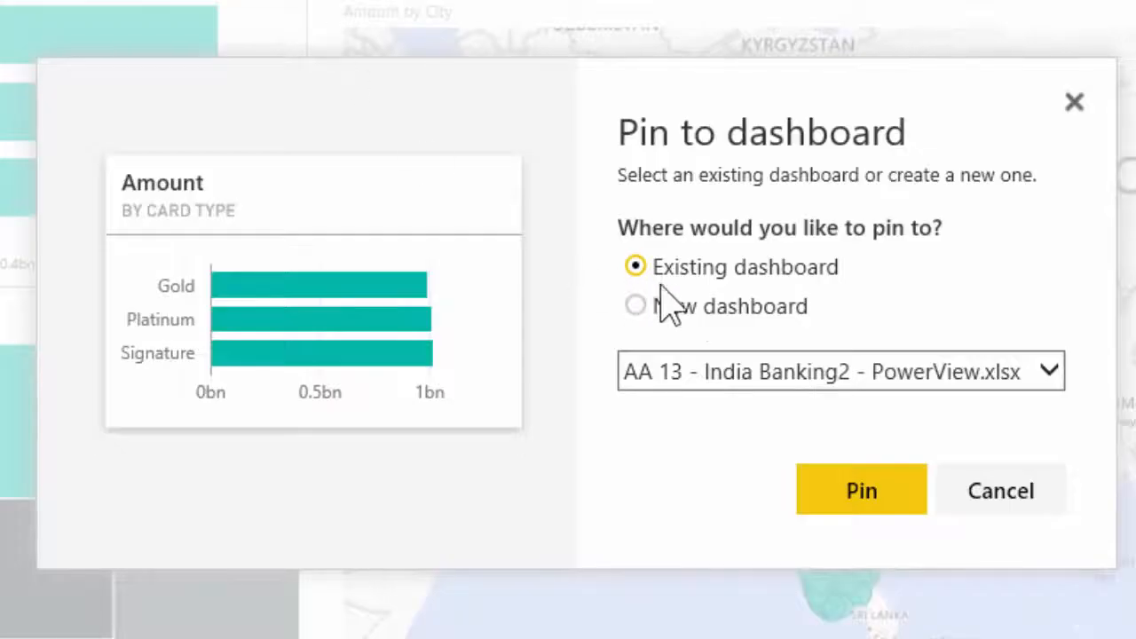
{"action": "left_click", "coordinate": [697, 307]}
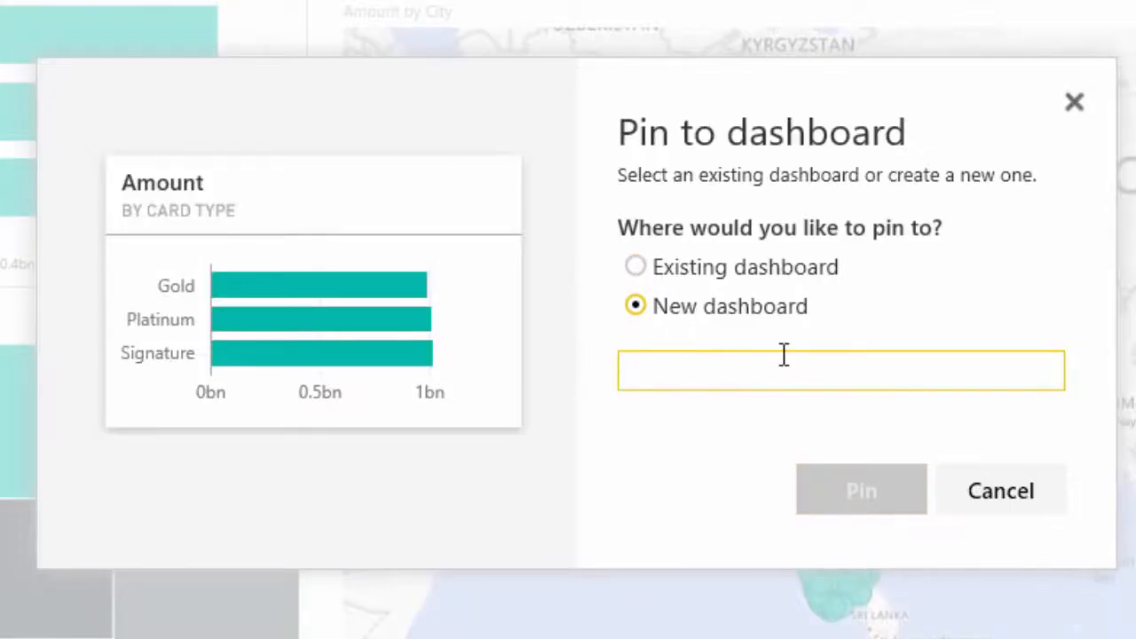
{"action": "type", "text": "Demo - Simple"}
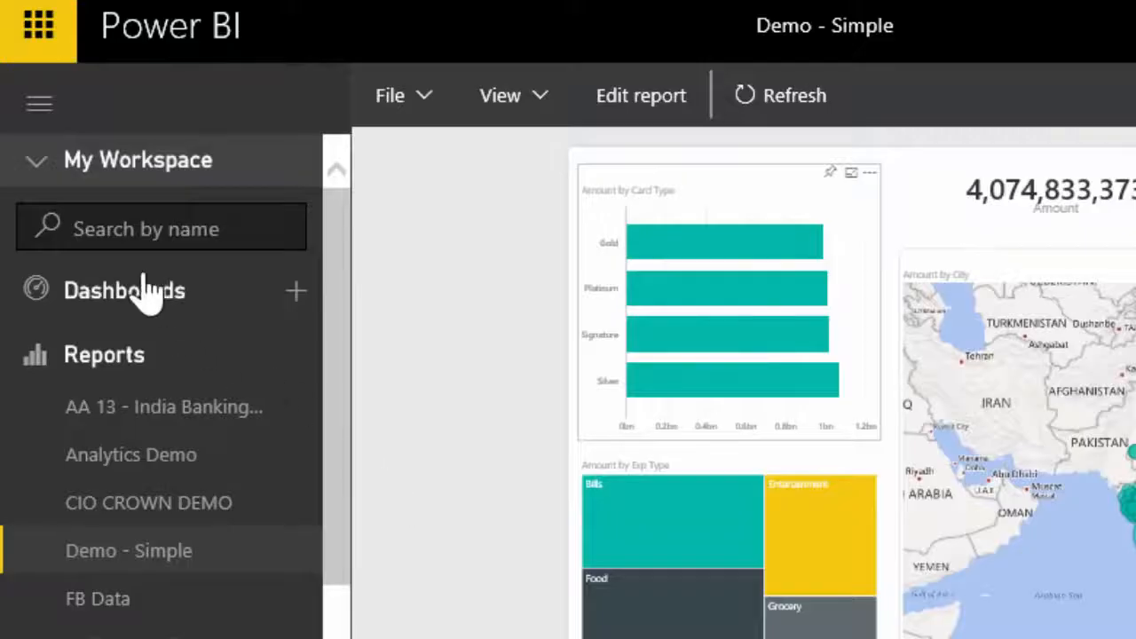
Open the Demo - Simple dashboard from the workspace and bring up its sharing options
{"action": "left_click", "coordinate": [142, 293]}
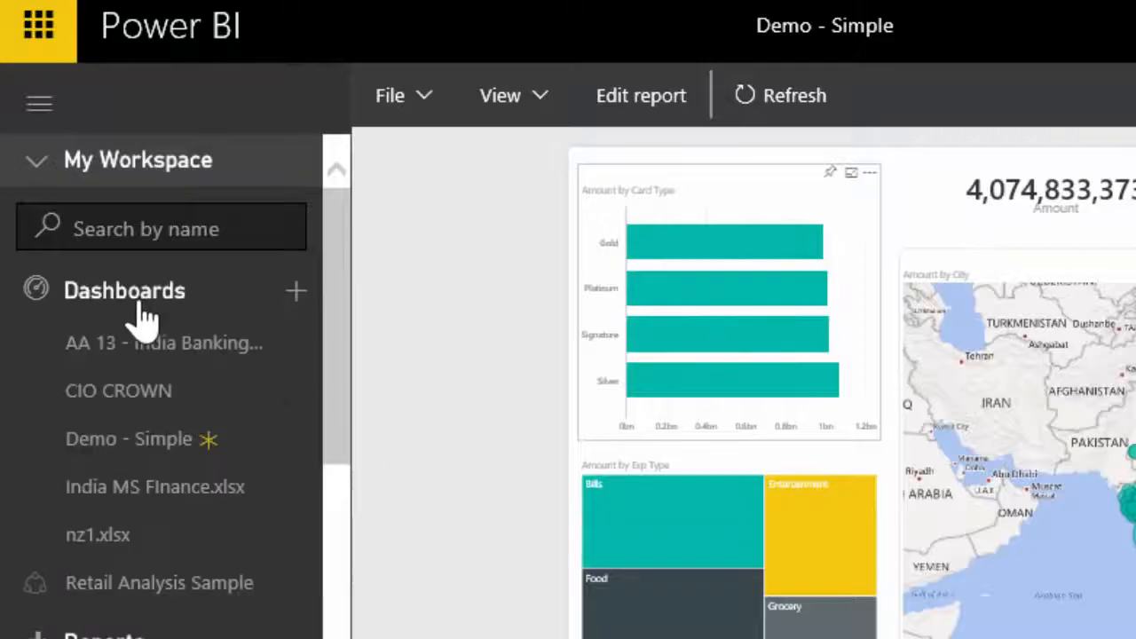
{"action": "left_click", "coordinate": [151, 444]}
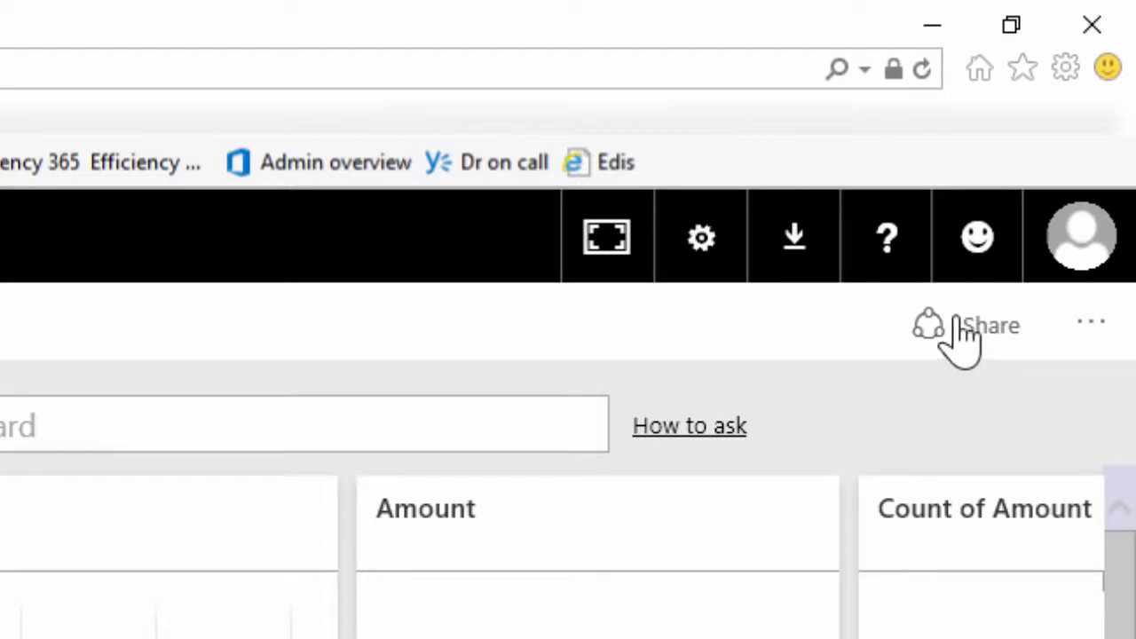
{"action": "left_click", "coordinate": [957, 320]}
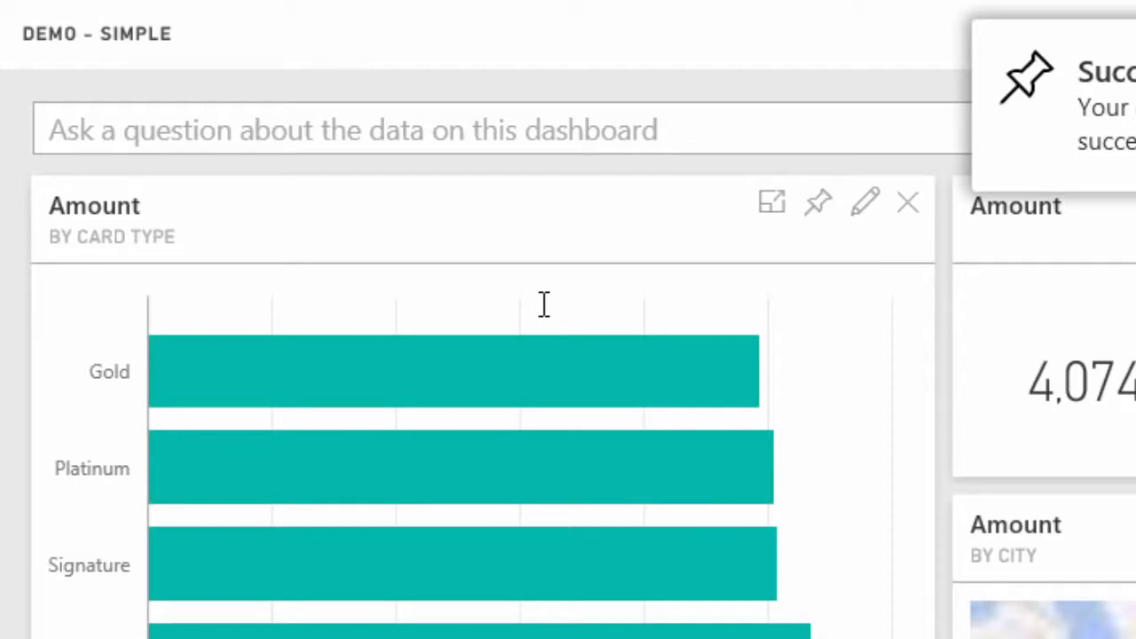
Ask the Demo - Simple dashboard the question "total amount by card type"
{"action": "left_click", "coordinate": [267, 133]}
{"action": "type", "text": "tota"}
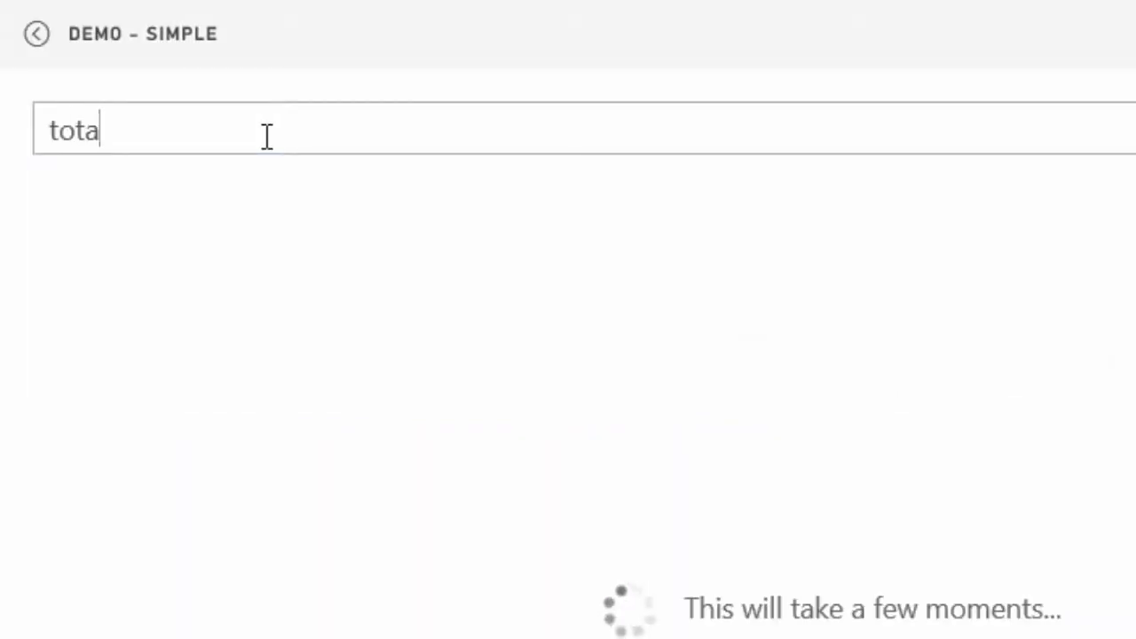
{"action": "type", "text": "l amount"}
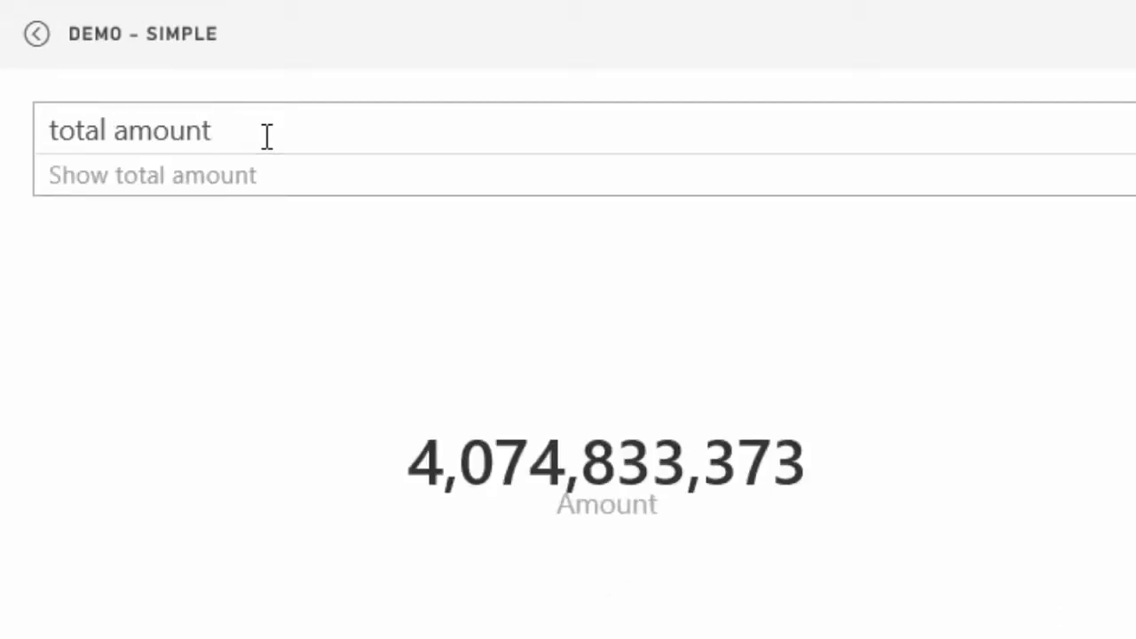
{"action": "type", "text": "by car"}
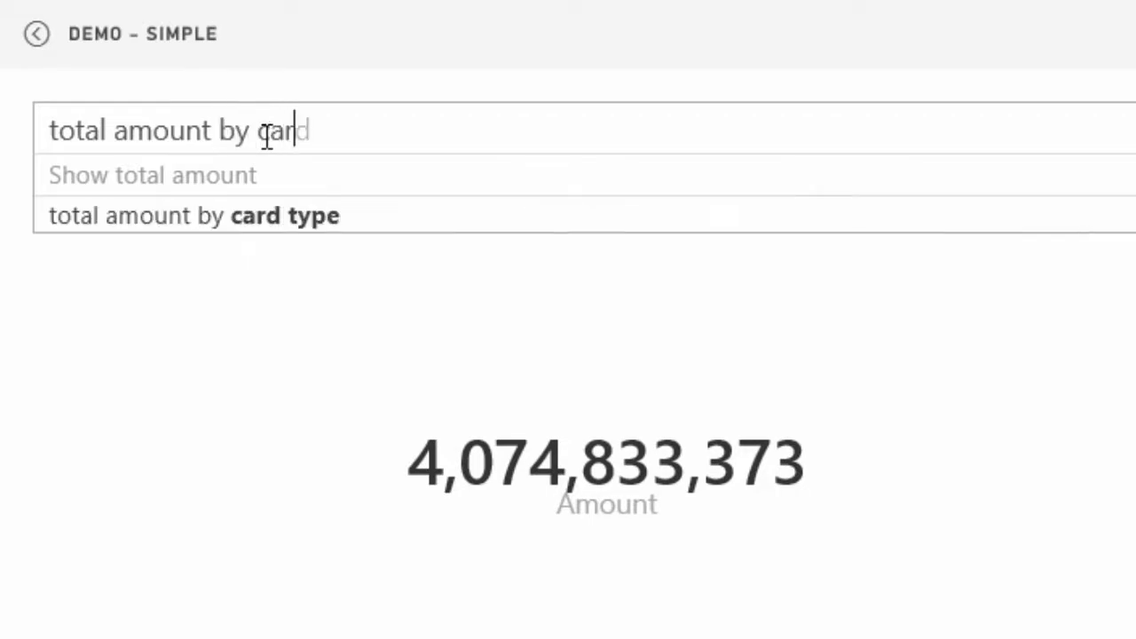
{"action": "type", "text": "d type"}
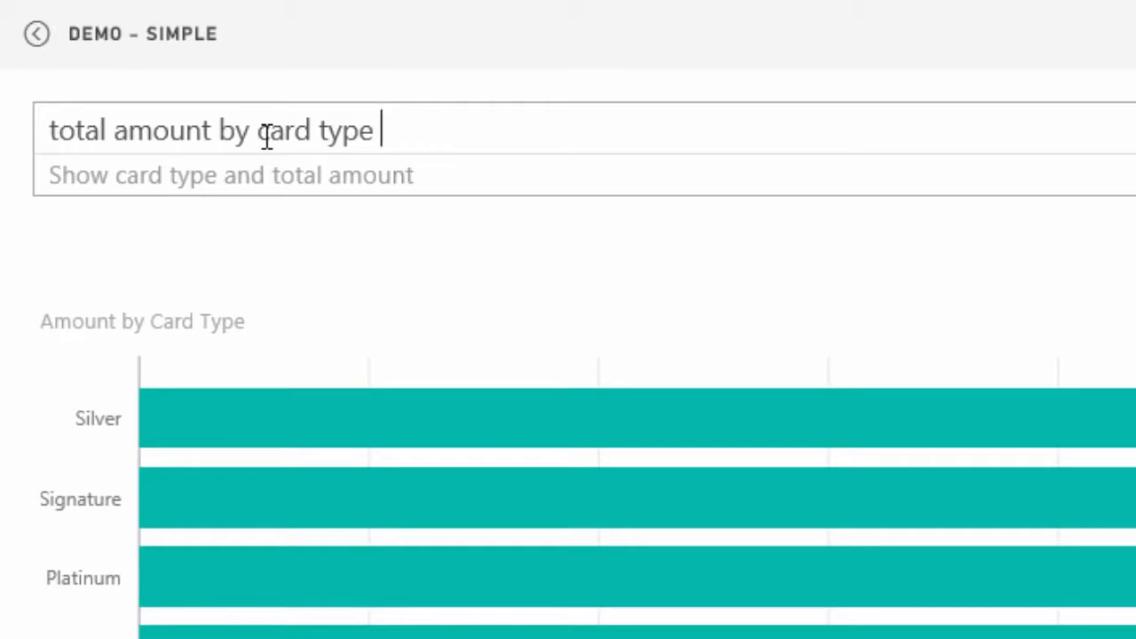
Change the dashboard question to "total amount by city as a map"
{"action": "key", "text": "ctrl+BackSpace"}
{"action": "key", "text": "ctrl+BackSpace"}
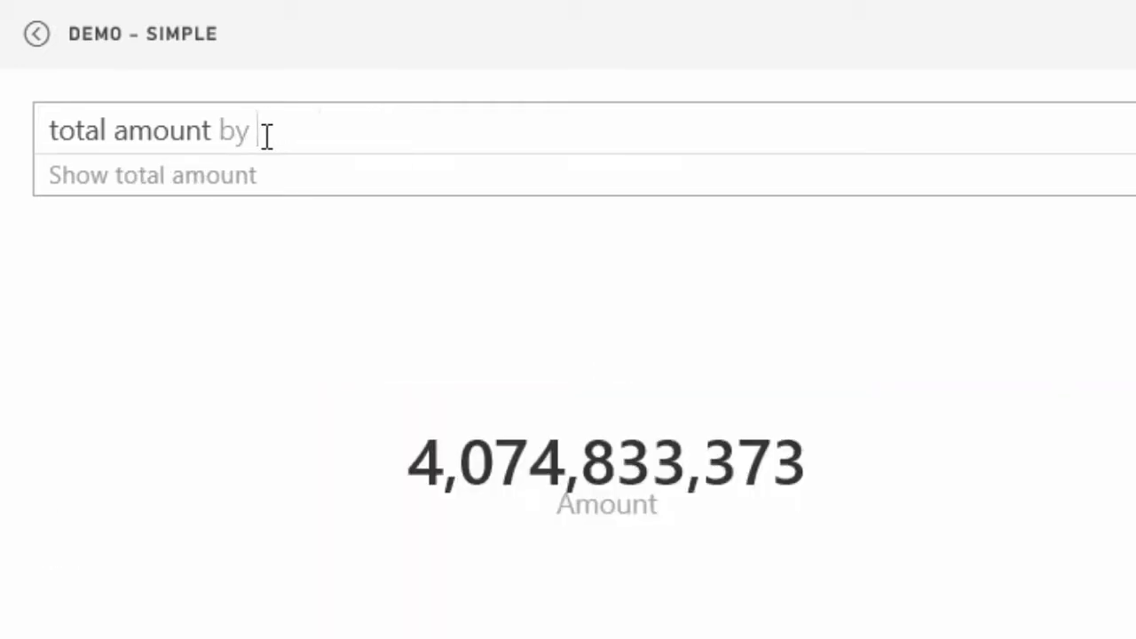
{"action": "type", "text": "city"}
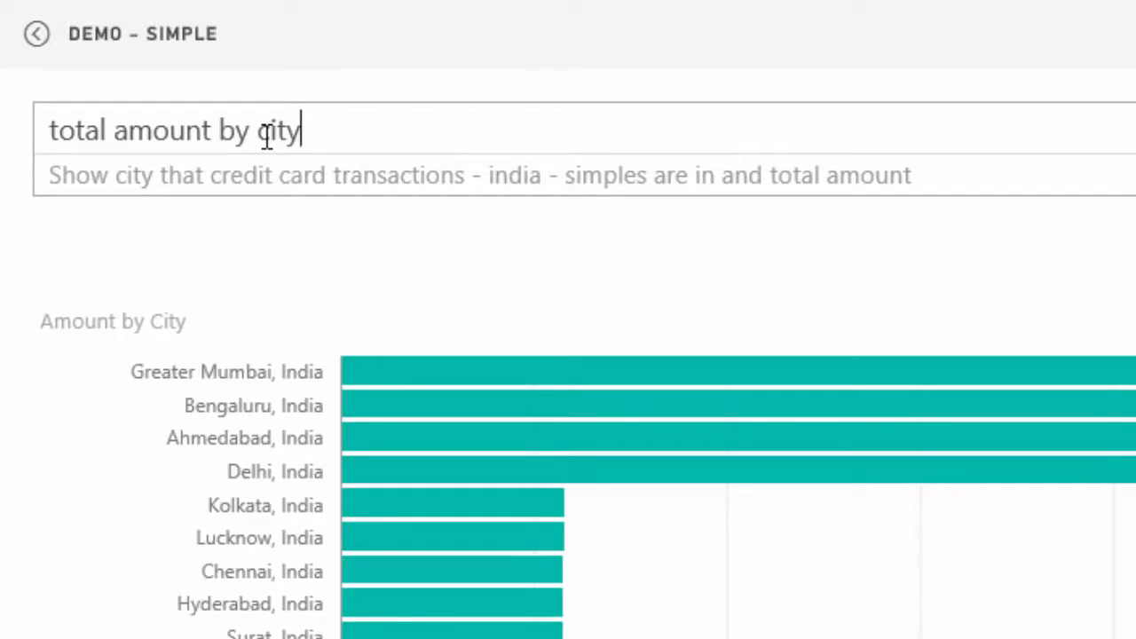
{"action": "type", "text": " as a map"}
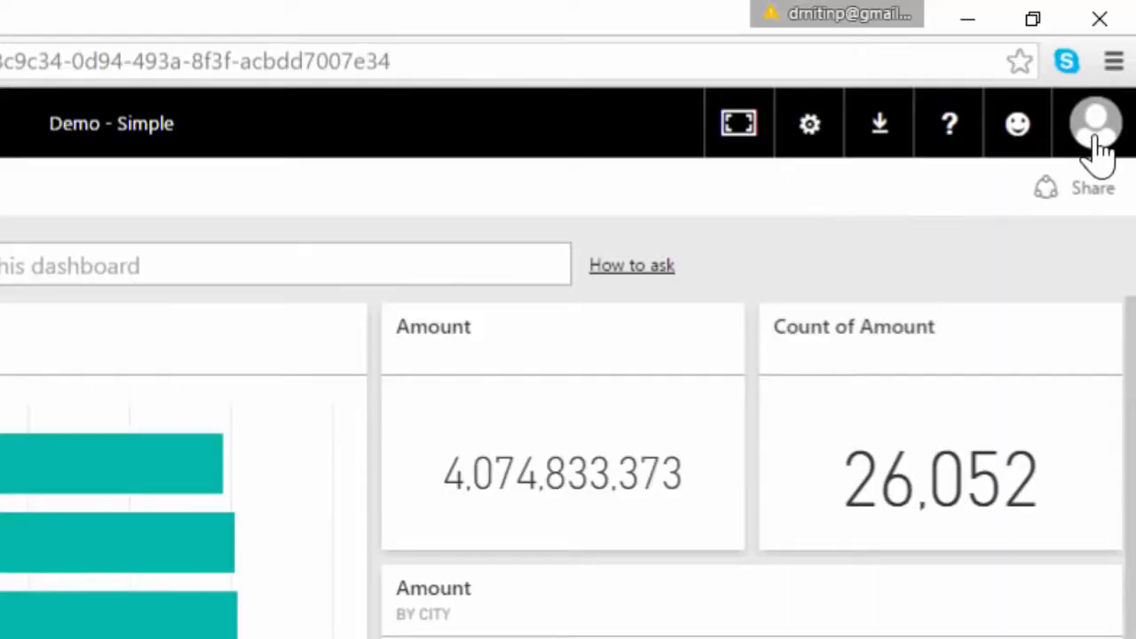
Check which account is signed in for the shared dashboard, and expand the workspace's list of dashboards
{"action": "left_click", "coordinate": [1095, 133]}
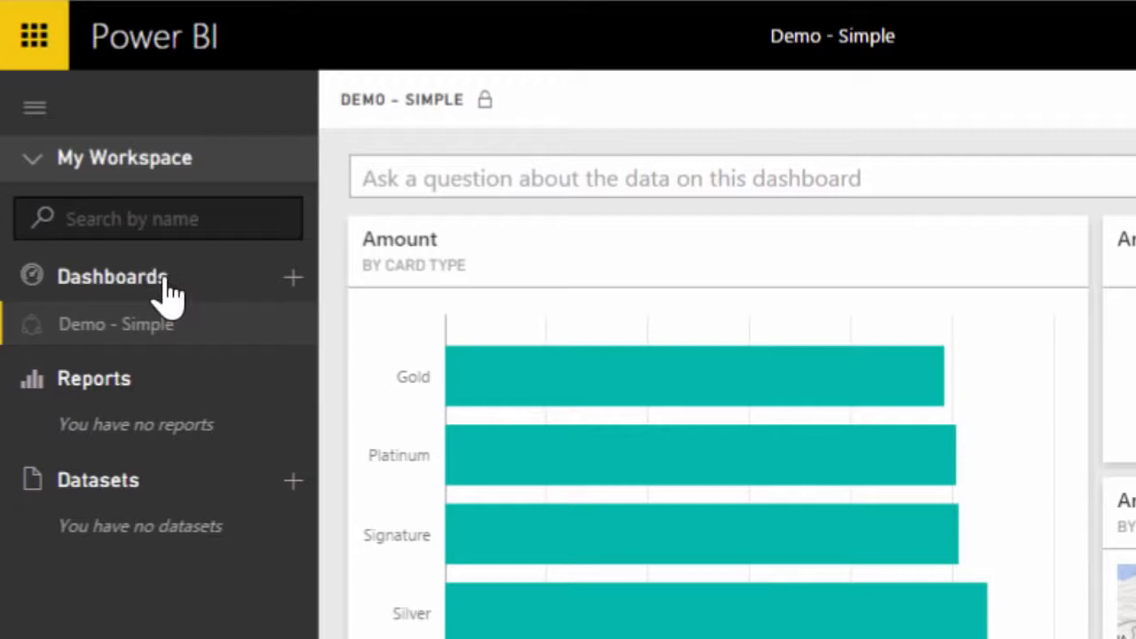
{"action": "left_click", "coordinate": [166, 282]}
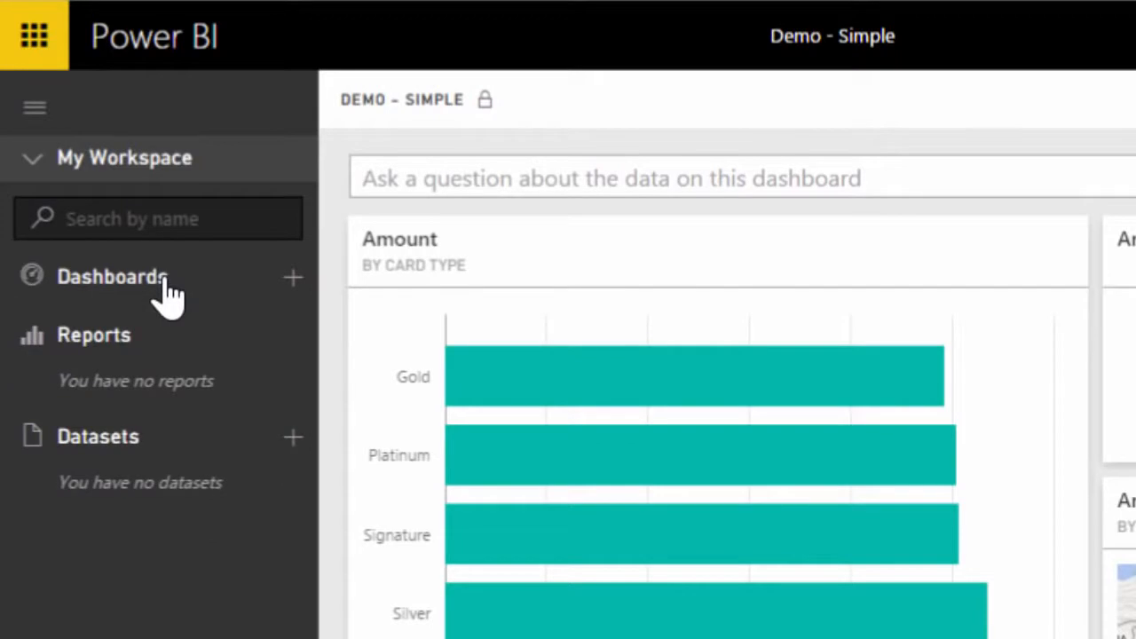
{"action": "left_click", "coordinate": [166, 284]}
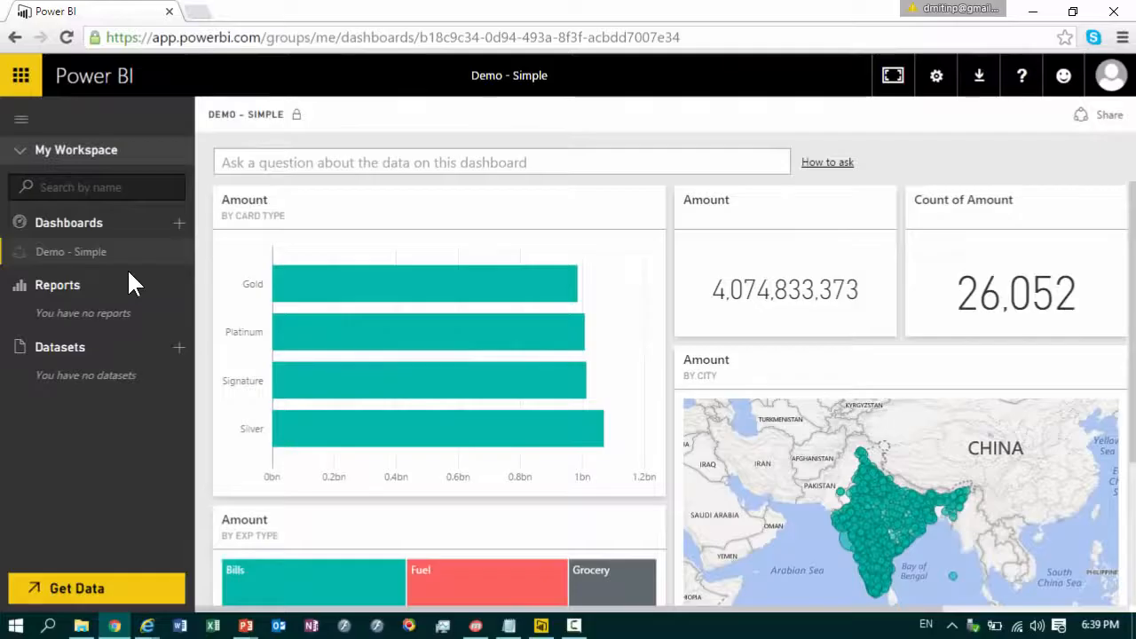
Open the report behind the shared dashboard and cross-filter it by Gold and Silver card types, and by Bills and Entertainment expense types
{"action": "left_click", "coordinate": [678, 383]}
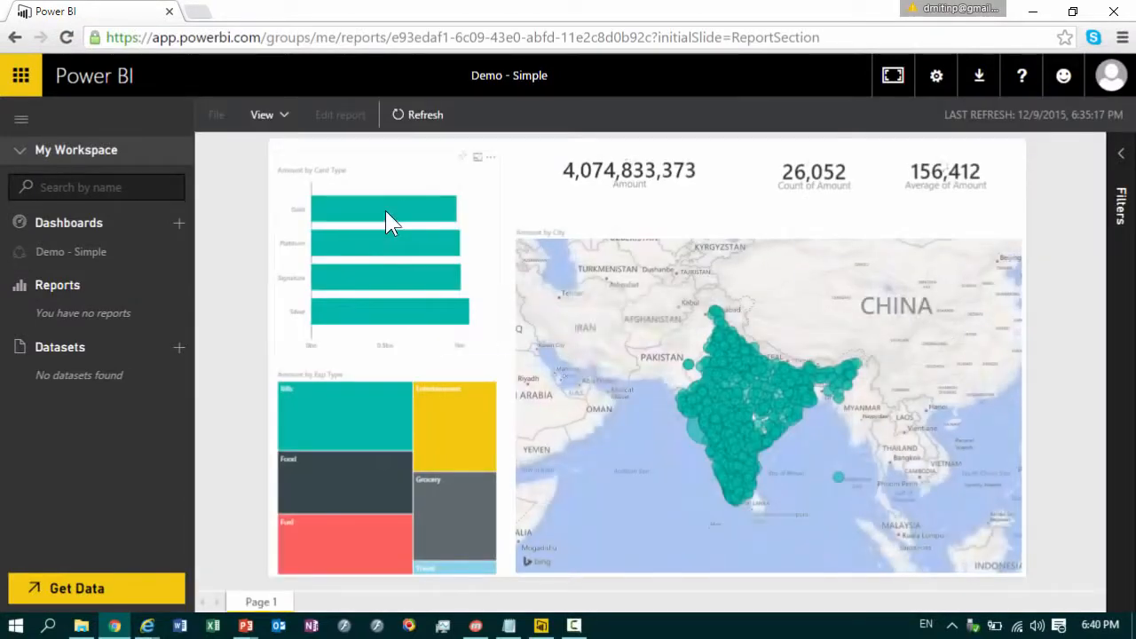
{"action": "left_click", "coordinate": [385, 211]}
{"action": "left_click", "coordinate": [386, 314]}
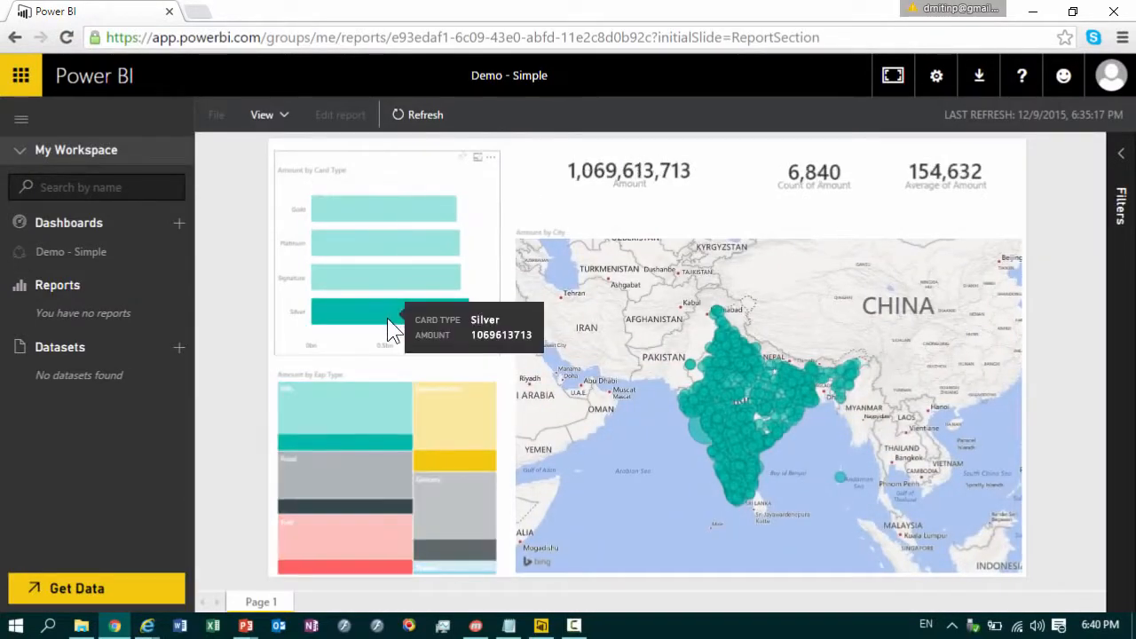
{"action": "left_click", "coordinate": [362, 409]}
{"action": "left_click", "coordinate": [460, 429]}
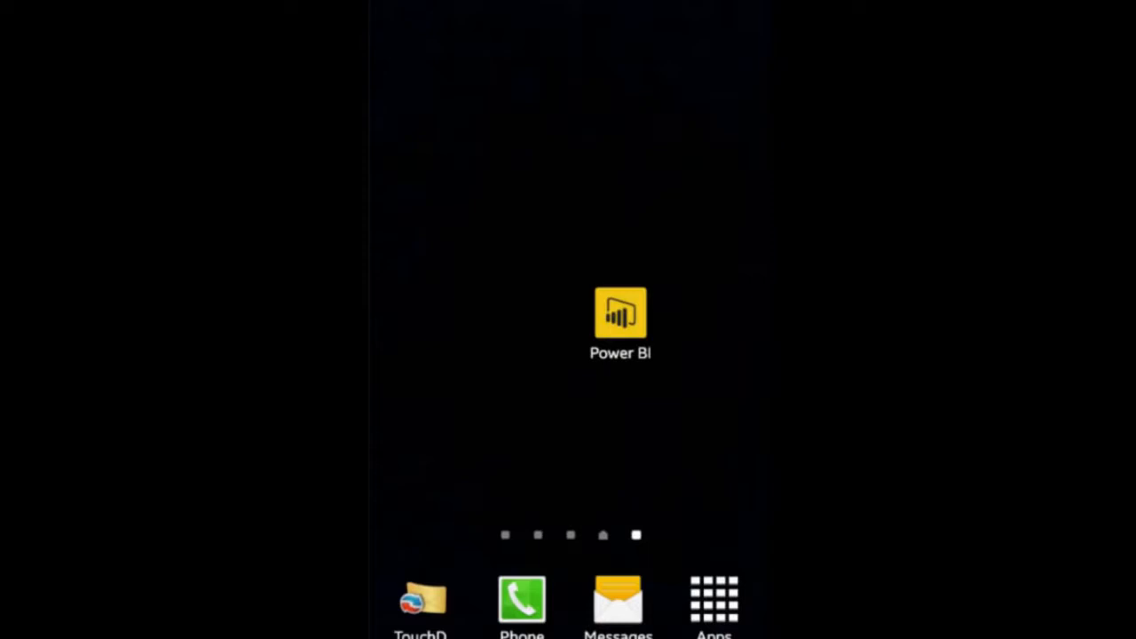
Switch to the Power BI mobile app on the phone and open the Demo - Simple dashboard
{"action": "left_click", "coordinate": [621, 312]}
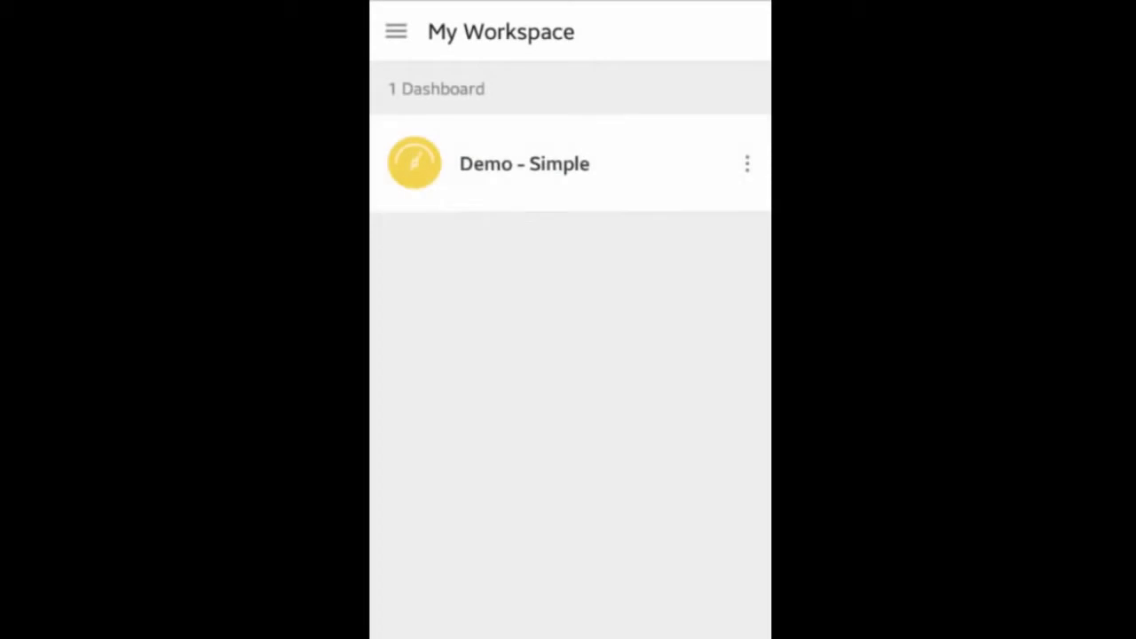
{"action": "left_click", "coordinate": [524, 163]}
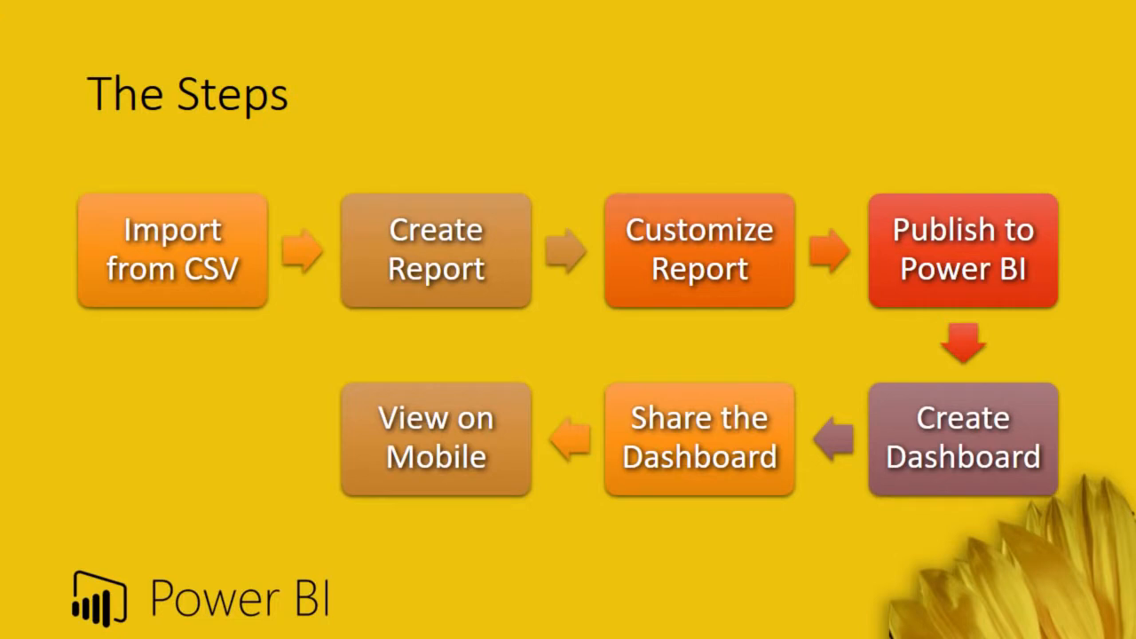
{"action": "key", "text": "Right"}
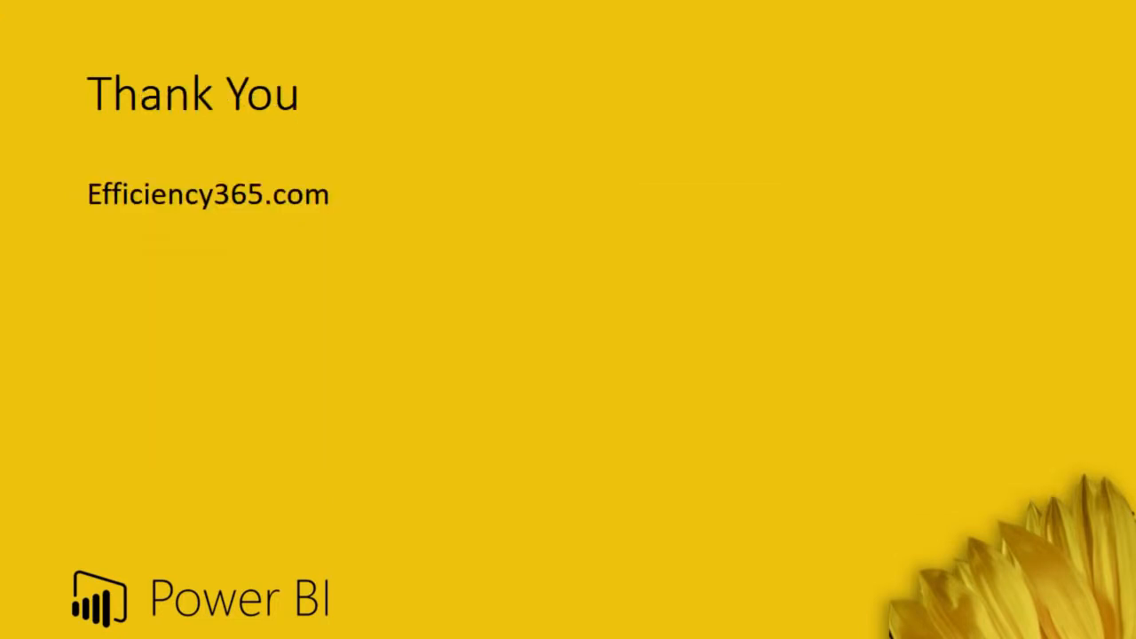